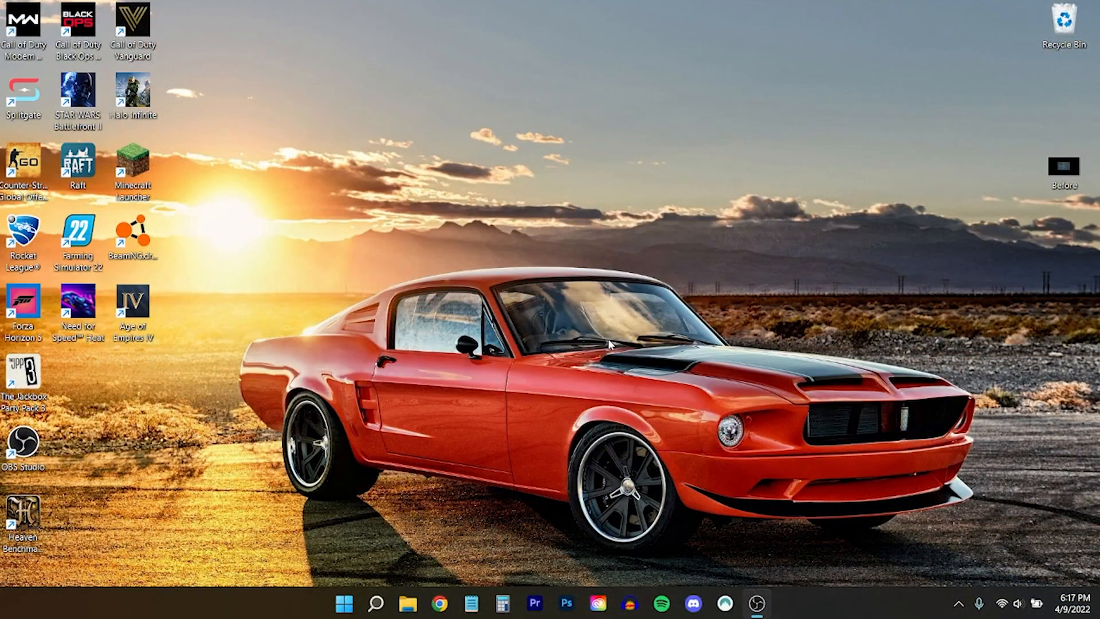
Open the NVIDIA Control Panel and go to the Manage 3D settings page
right_click(596, 332)
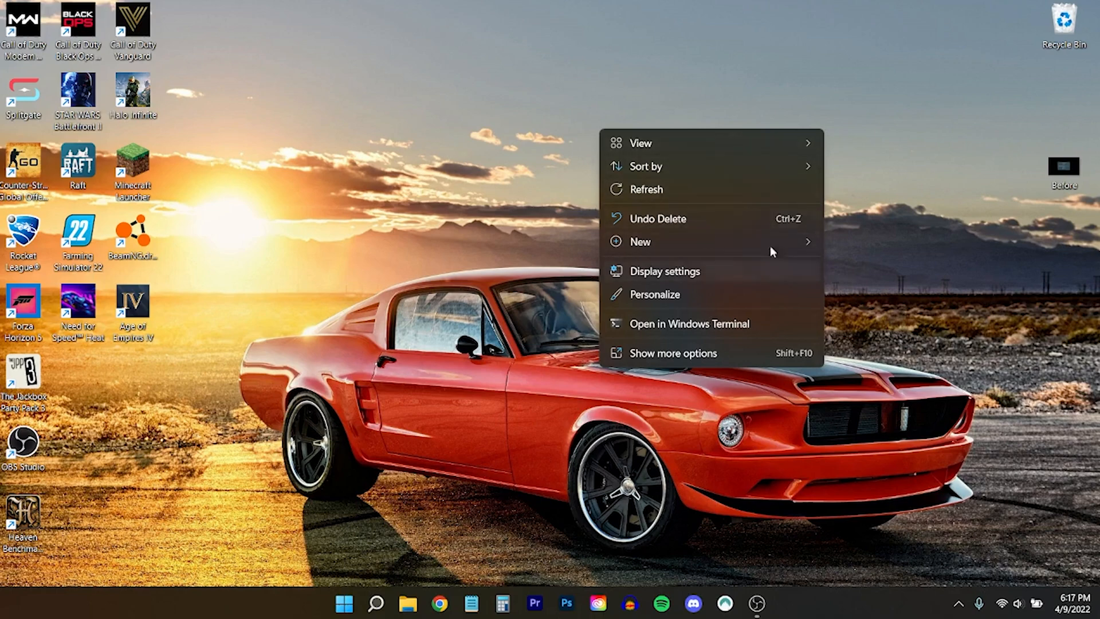
left_click(447, 364)
left_click(376, 603)
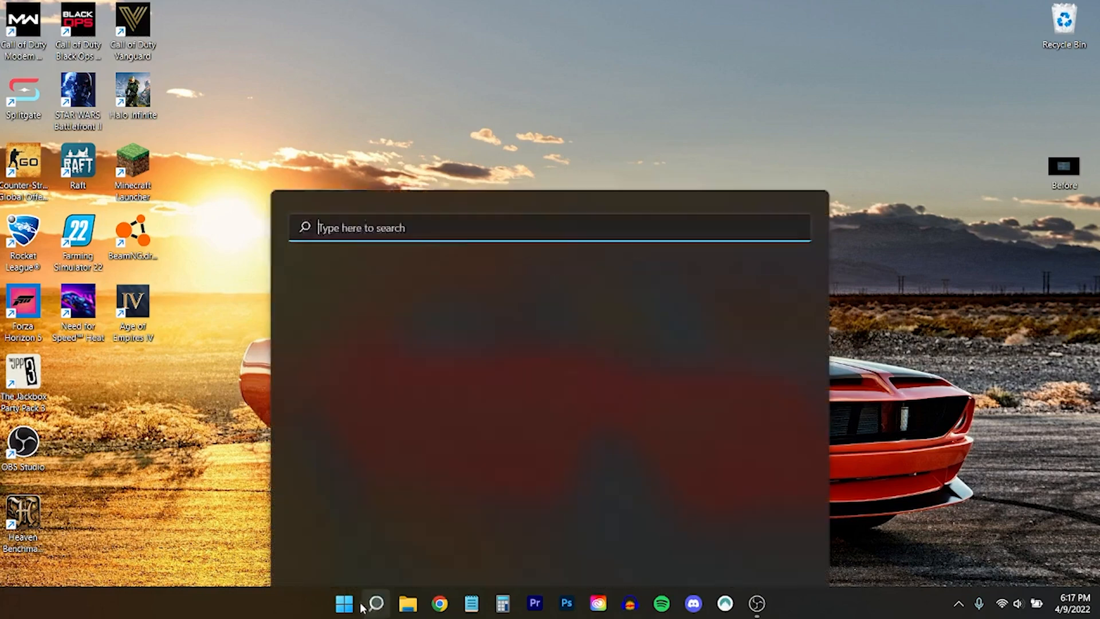
left_click(431, 316)
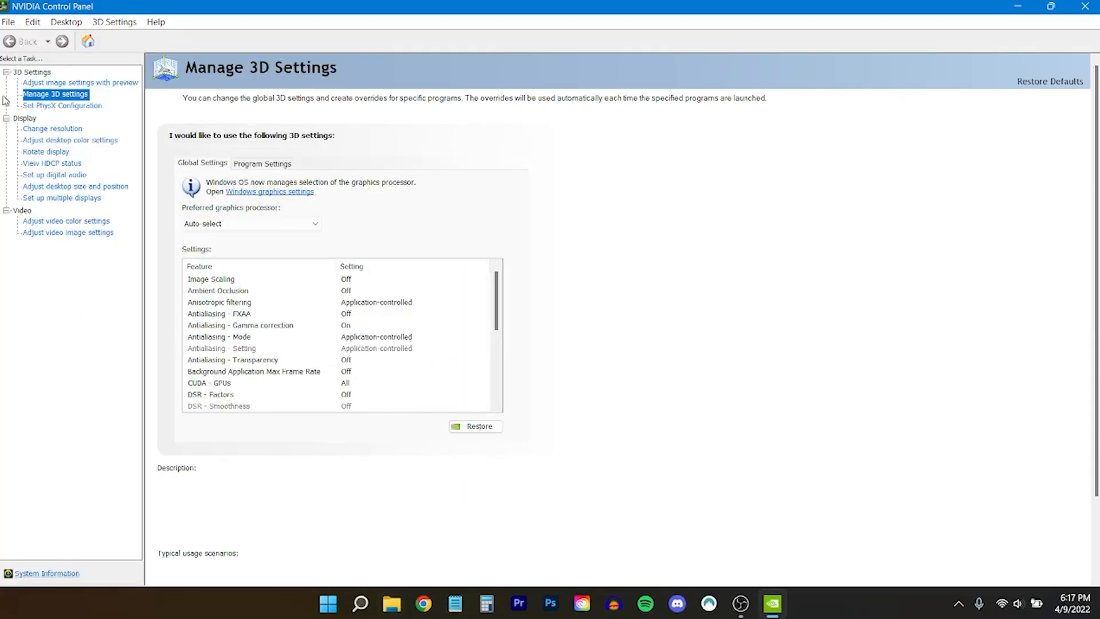
left_click(63, 83)
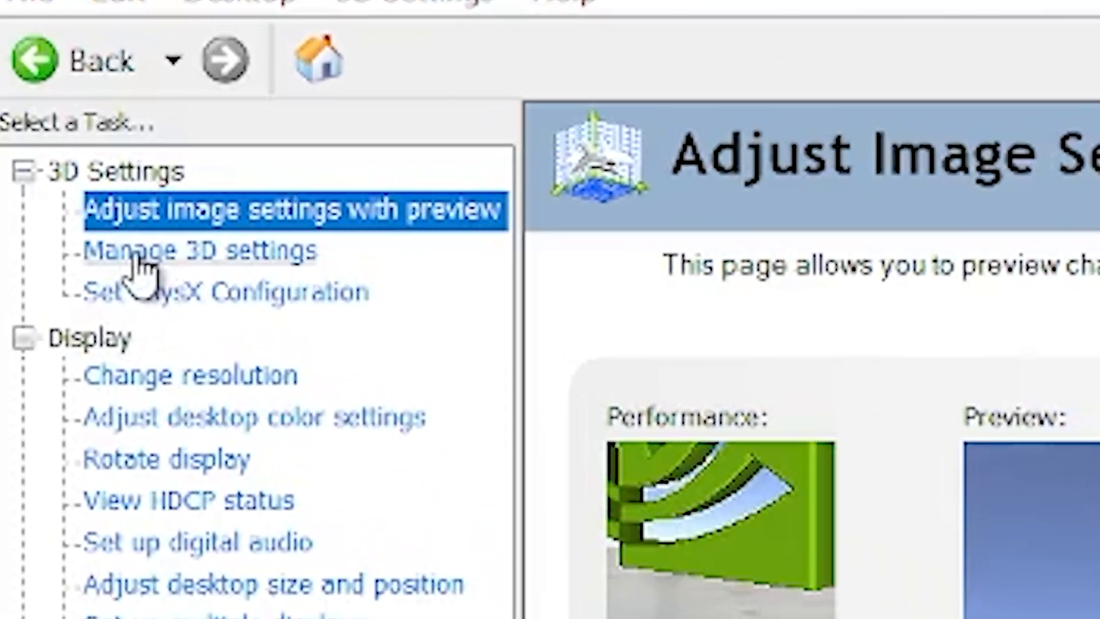
left_click(40, 101)
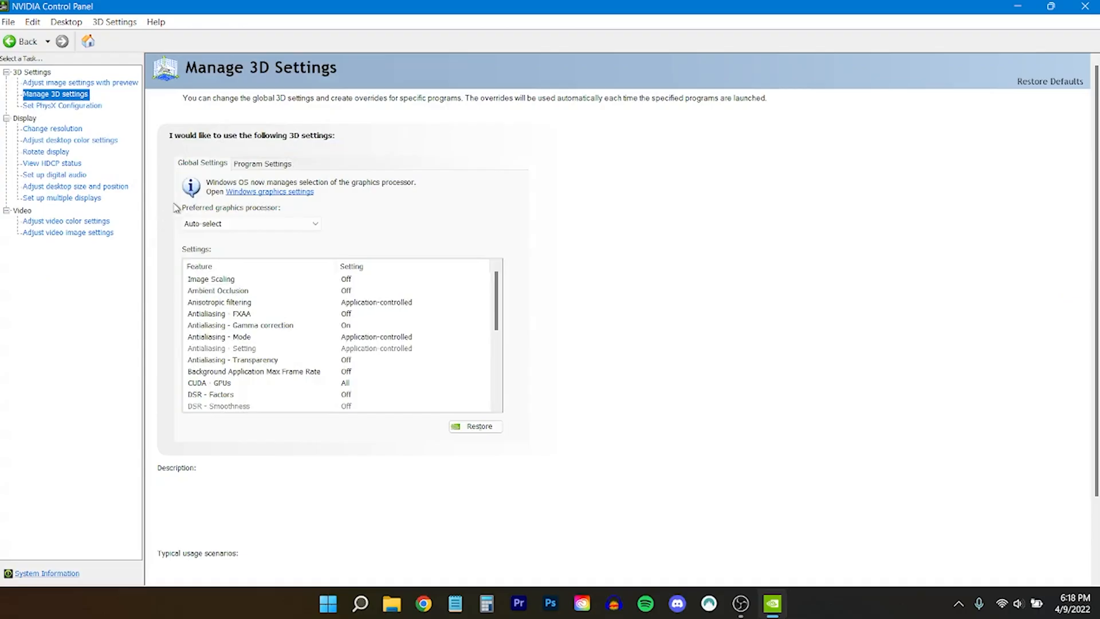
Set the preferred graphics processor in the global settings to High-performance NVIDIA processor
scroll(338, 306, "down", 7)
scroll(339, 306, "up", 7)
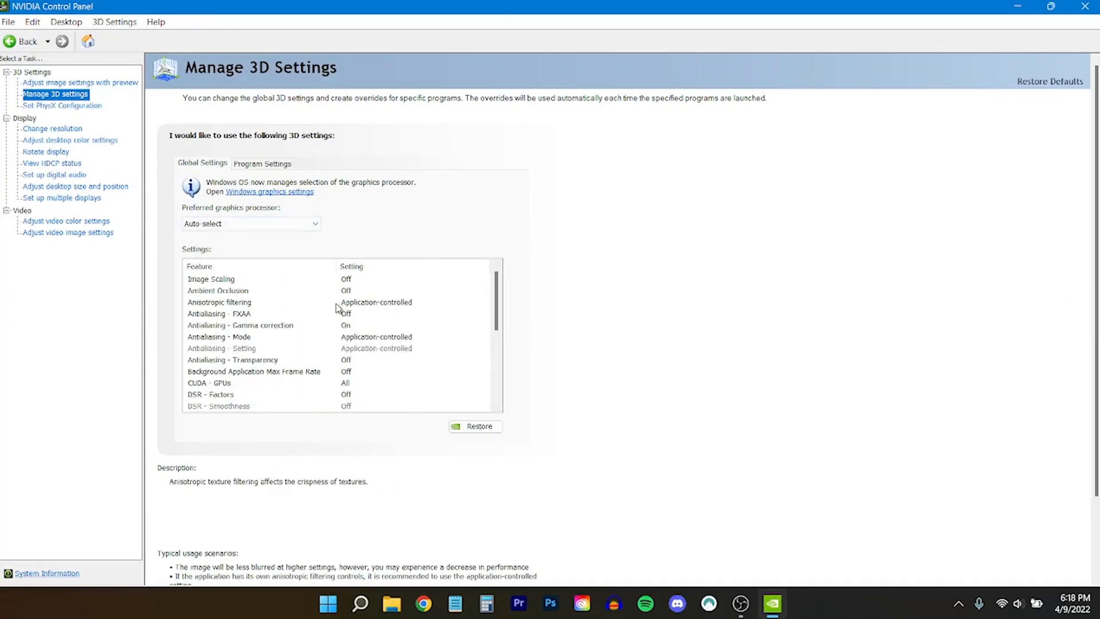
scroll(334, 312, "down", 2)
scroll(333, 315, "up", 2)
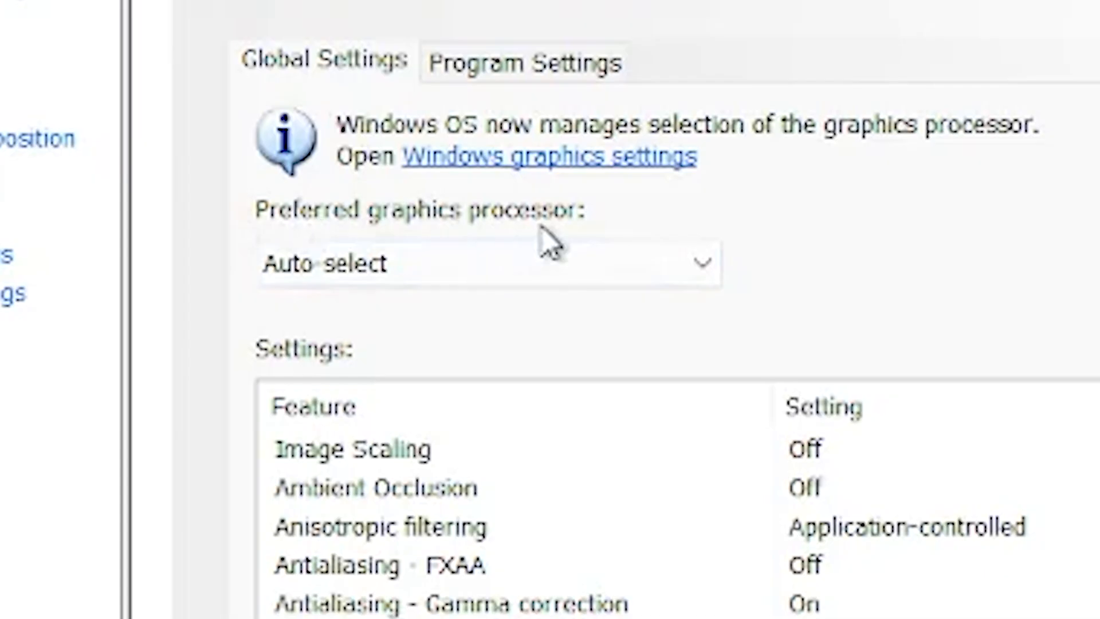
left_click(269, 225)
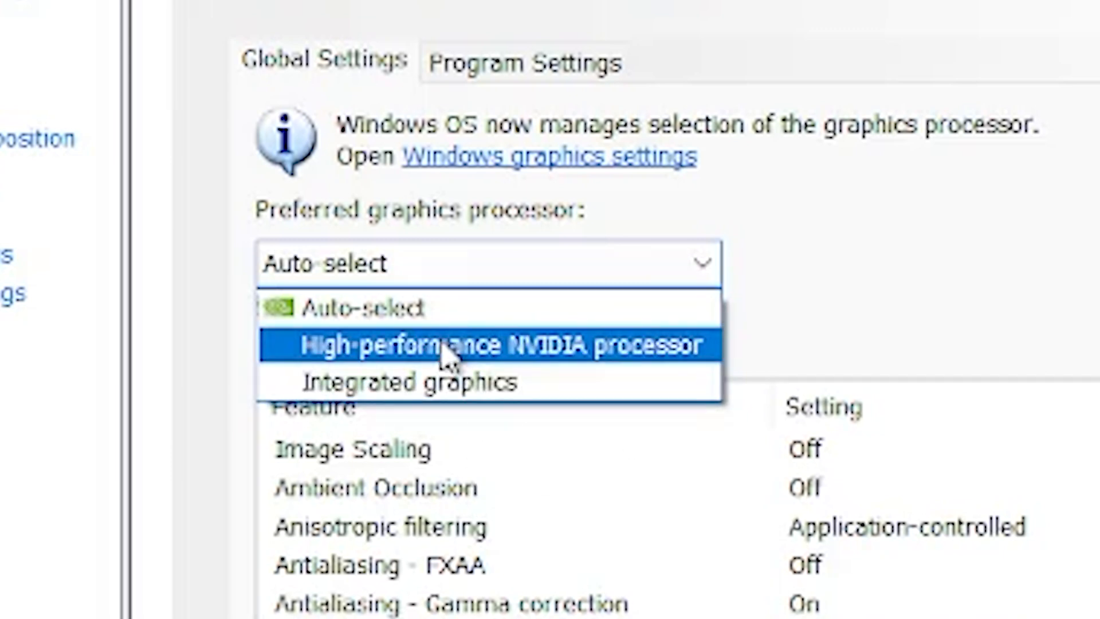
left_click(442, 347)
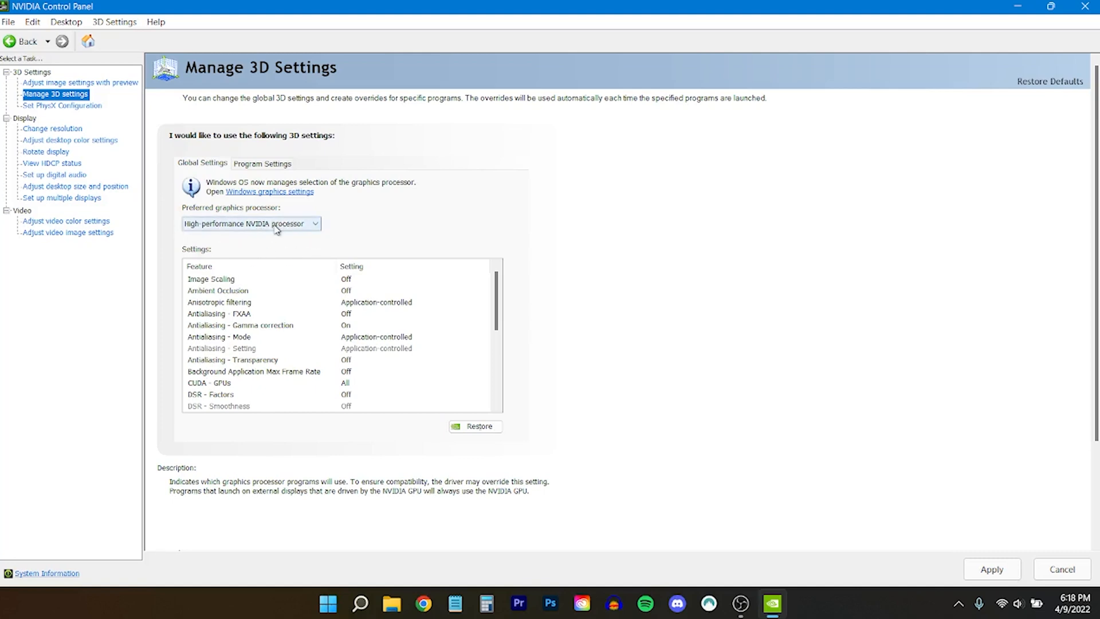
Try turning Image Scaling on with sharpening at 49%, and switch the feature back to Off
scroll(344, 236, "down", 1)
left_click(353, 264)
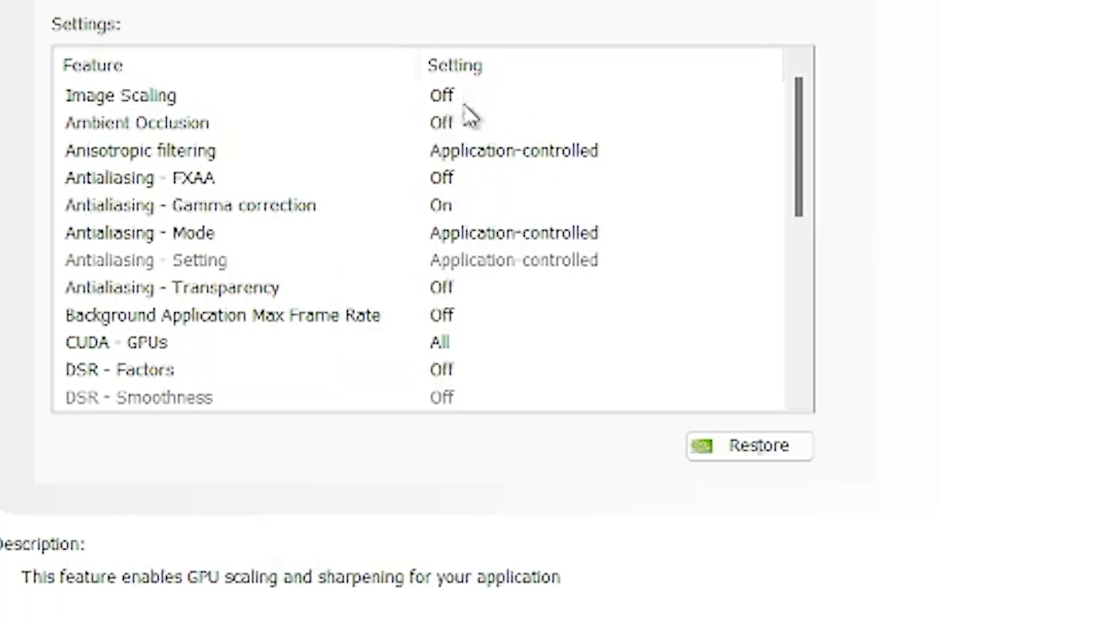
left_click(439, 93)
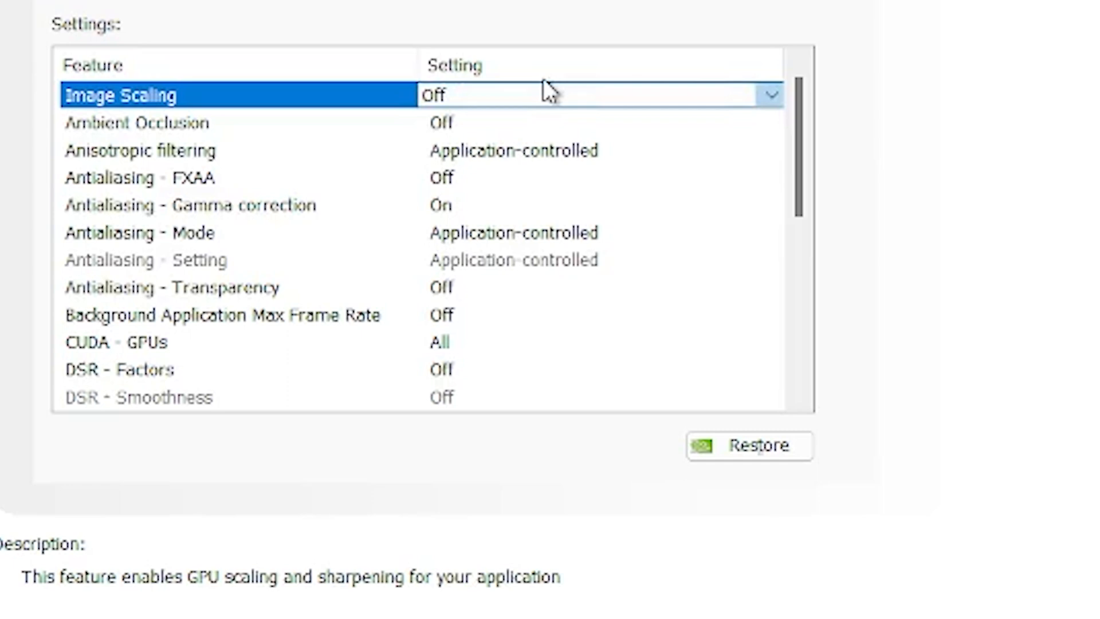
left_click(741, 101)
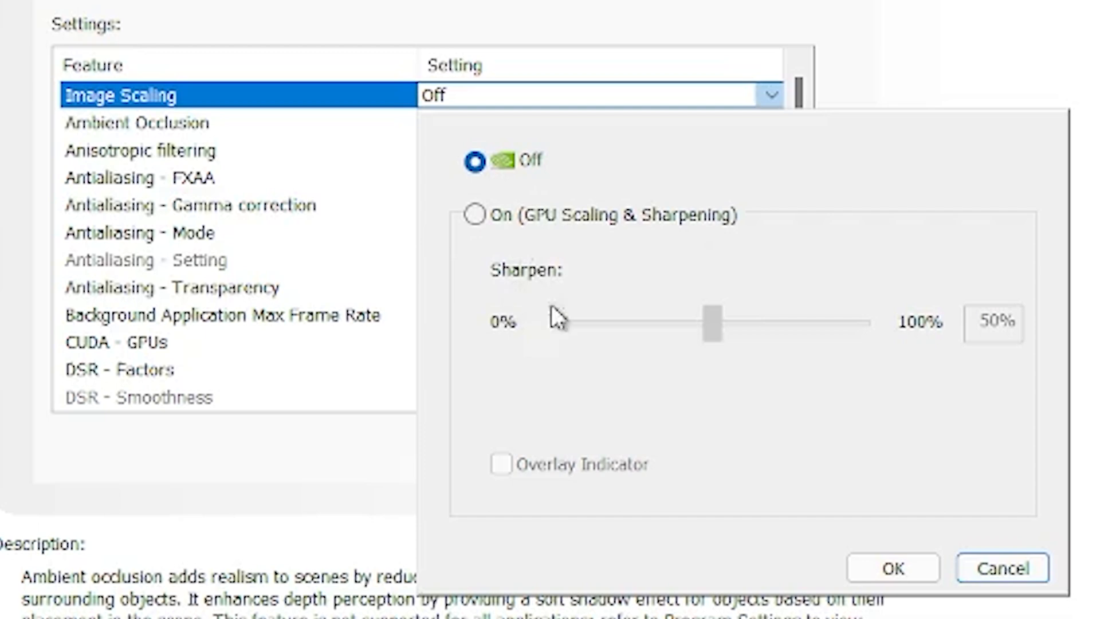
left_click(524, 218)
left_click(780, 335)
left_click_drag(775, 325, 712, 345)
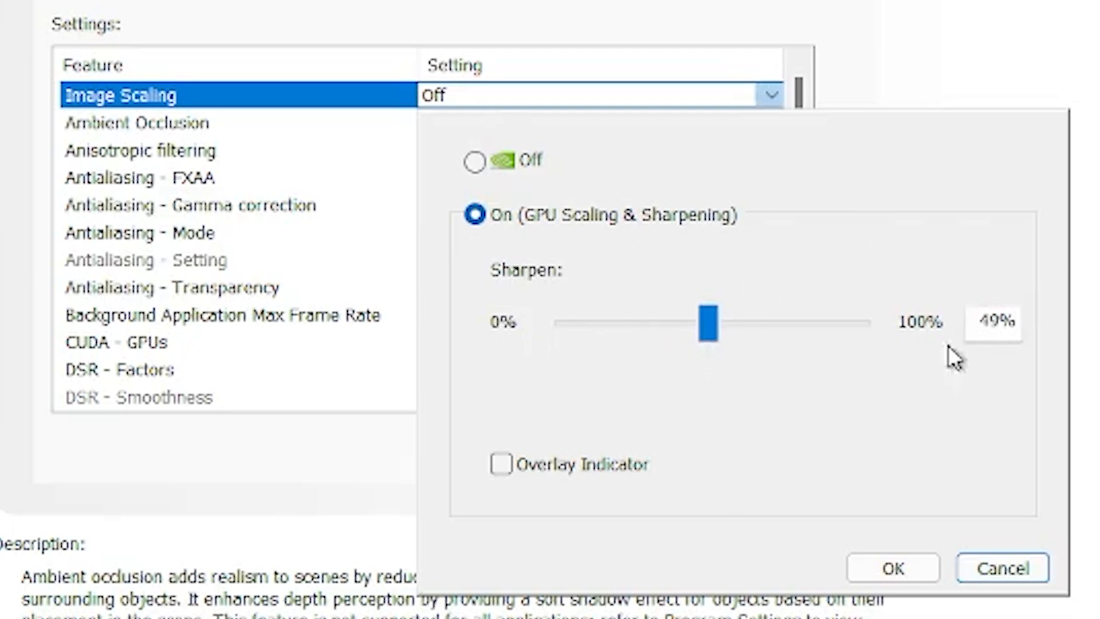
left_click(481, 168)
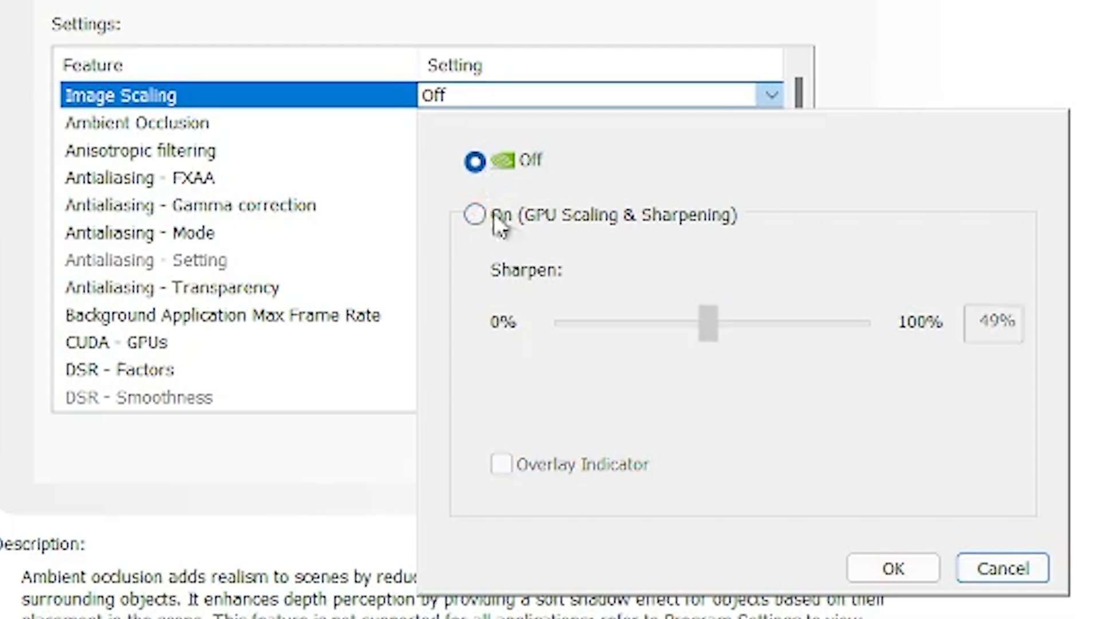
left_click(475, 212)
left_click(475, 164)
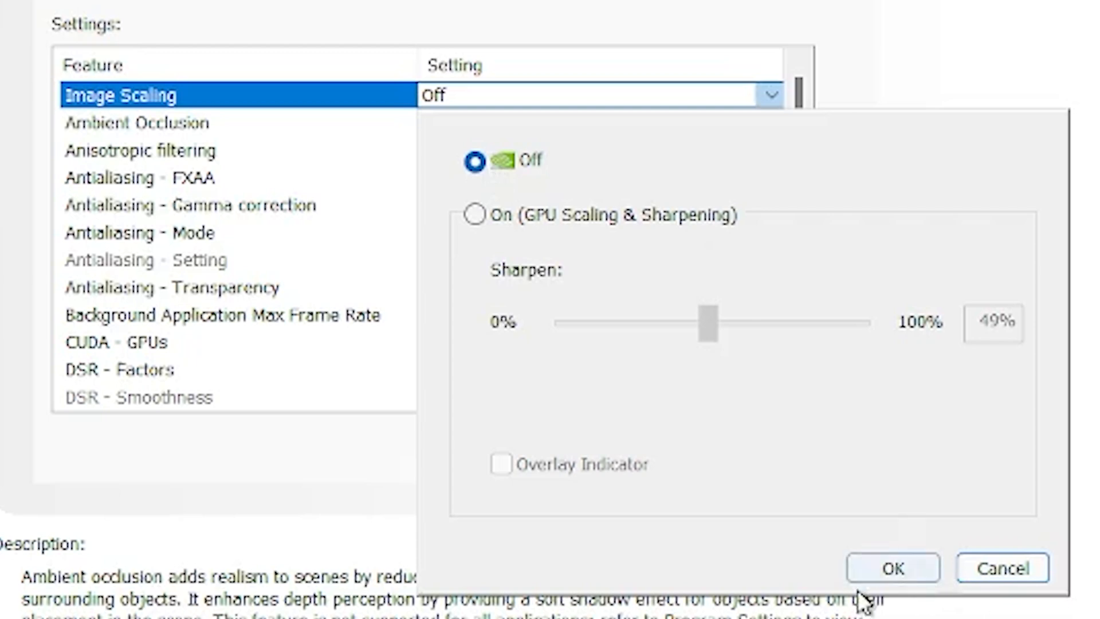
left_click(892, 566)
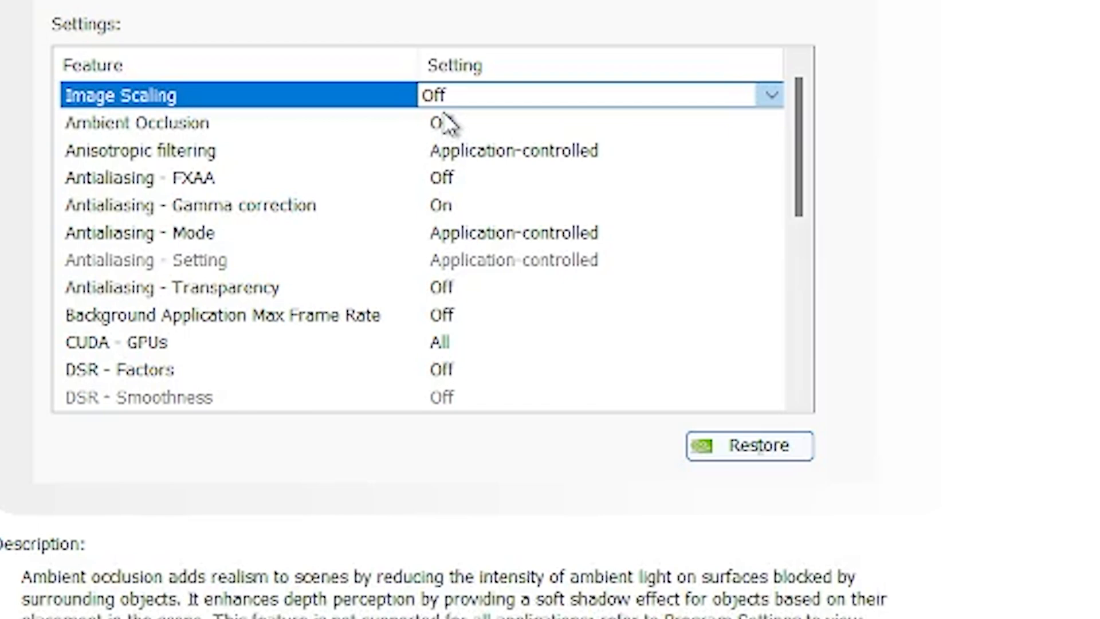
Set Ambient Occlusion to Performance and Anisotropic filtering to Off
left_click(477, 131)
left_click(473, 131)
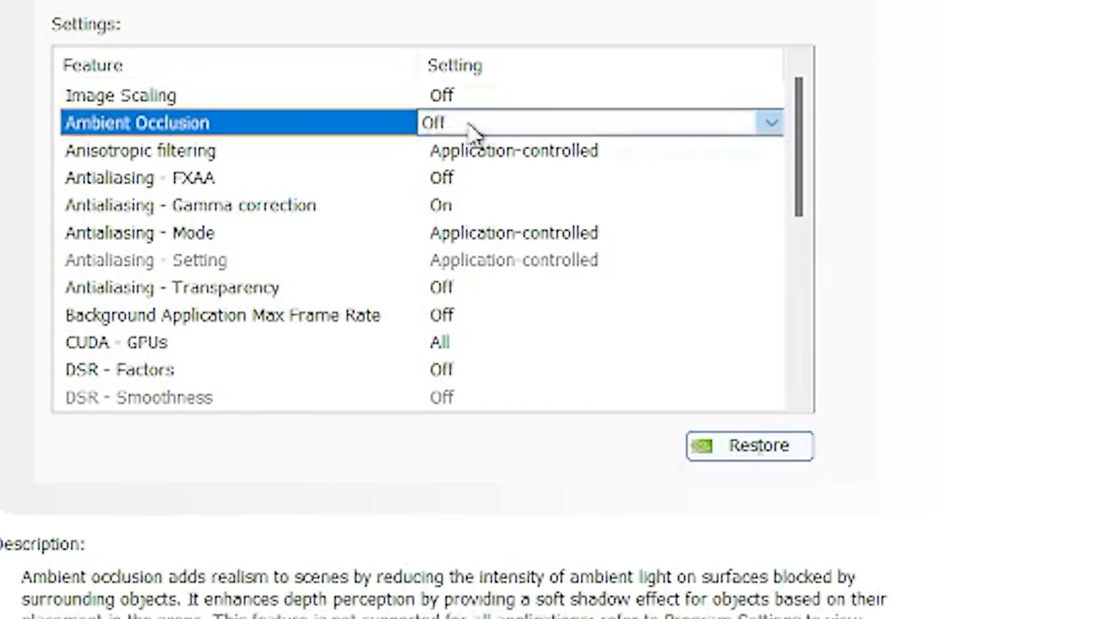
left_click(466, 134)
left_click(488, 183)
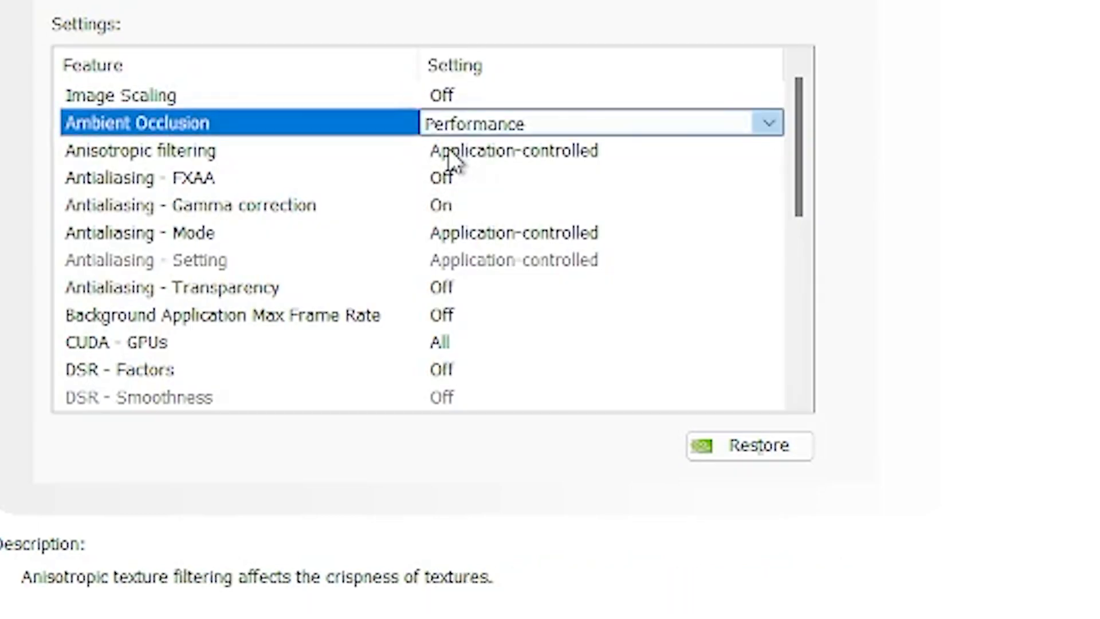
left_click(487, 155)
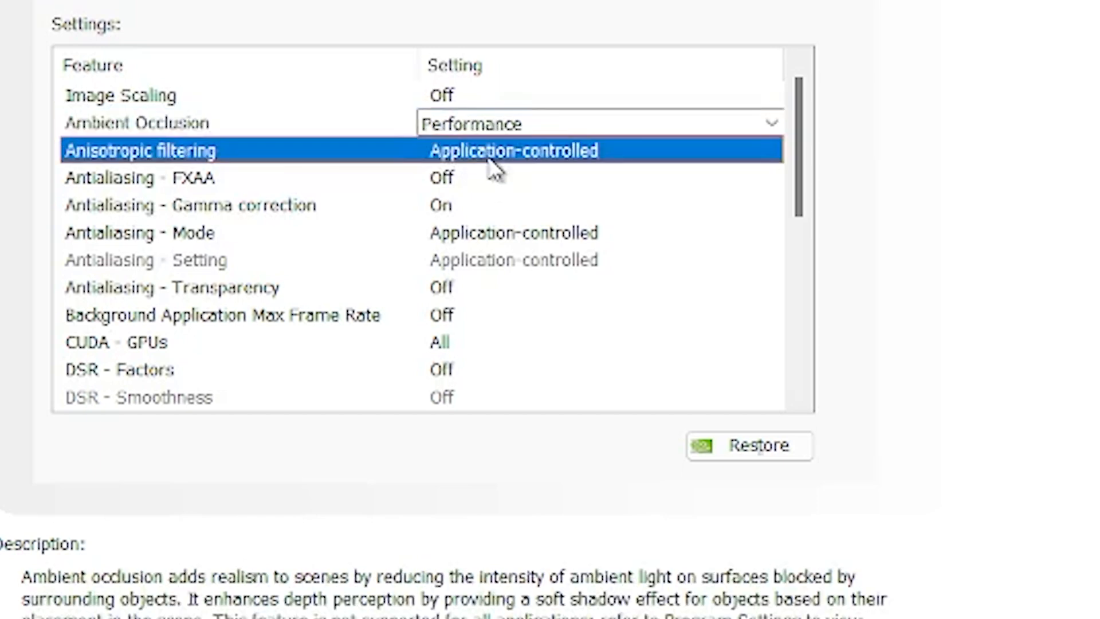
left_click(477, 150)
left_click(490, 207)
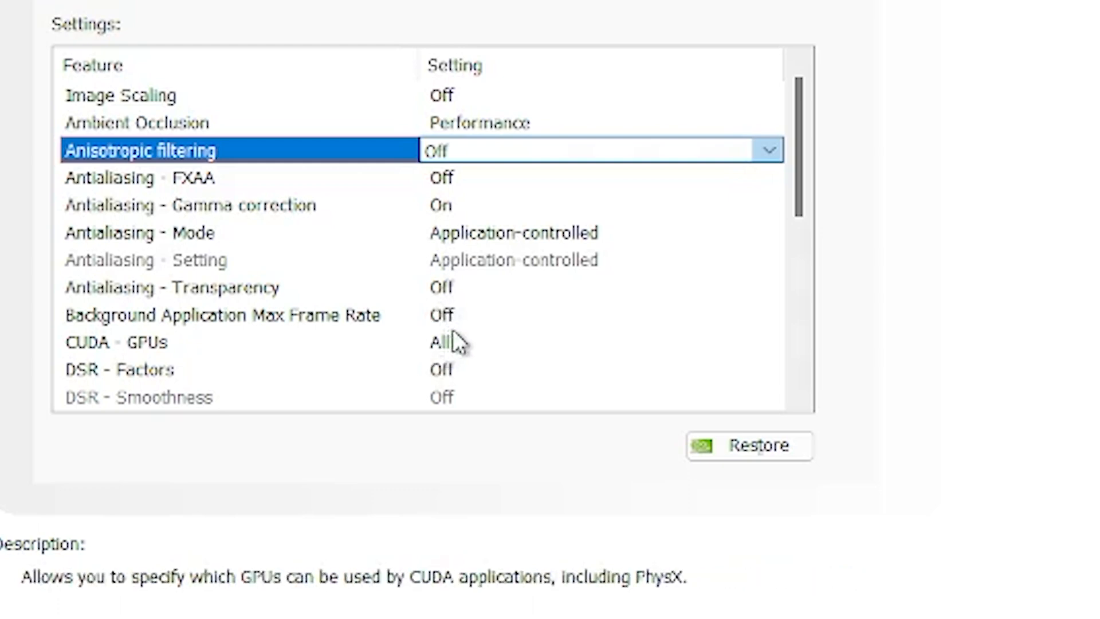
Look through the legacy scaling resolutions offered for DSR - Factors without selecting any
scroll(458, 342, "down", 1)
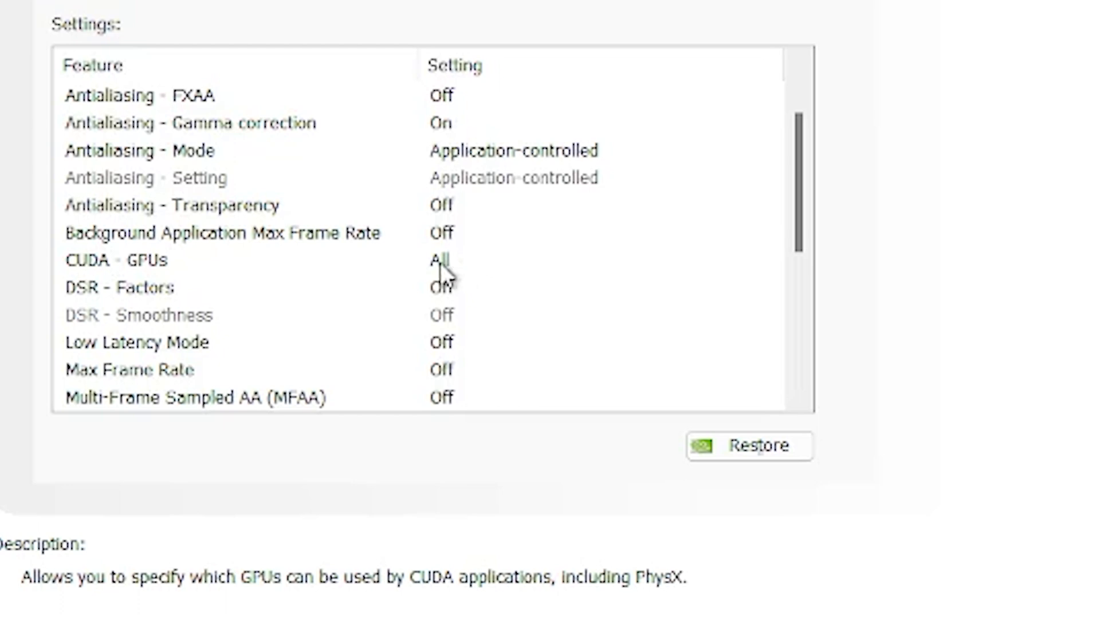
left_click(457, 291)
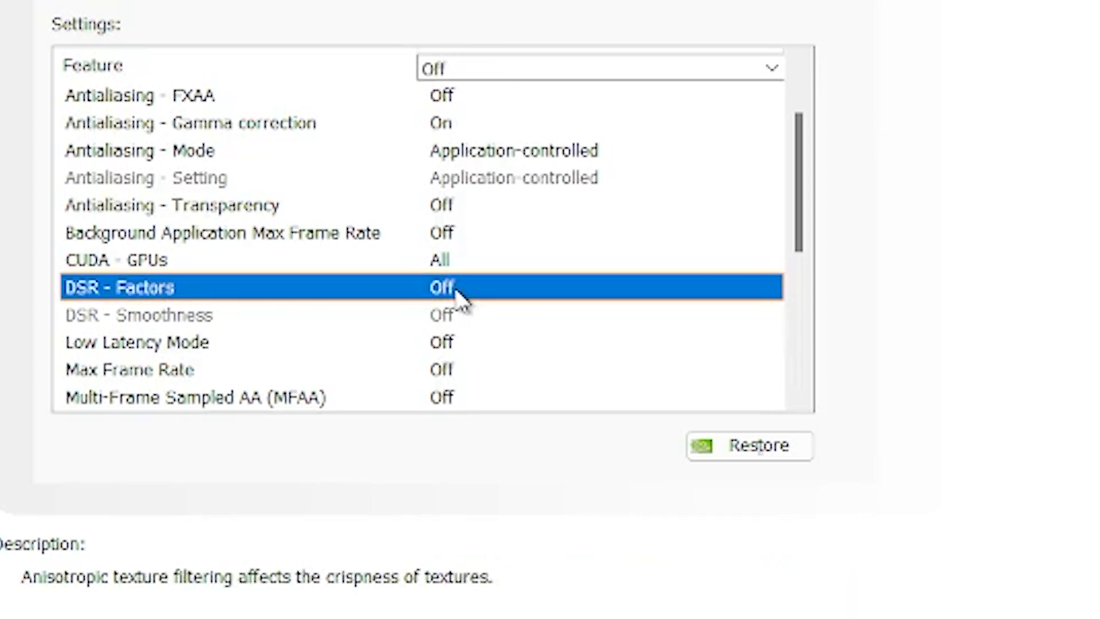
left_click(458, 292)
scroll(621, 373, "down", 1)
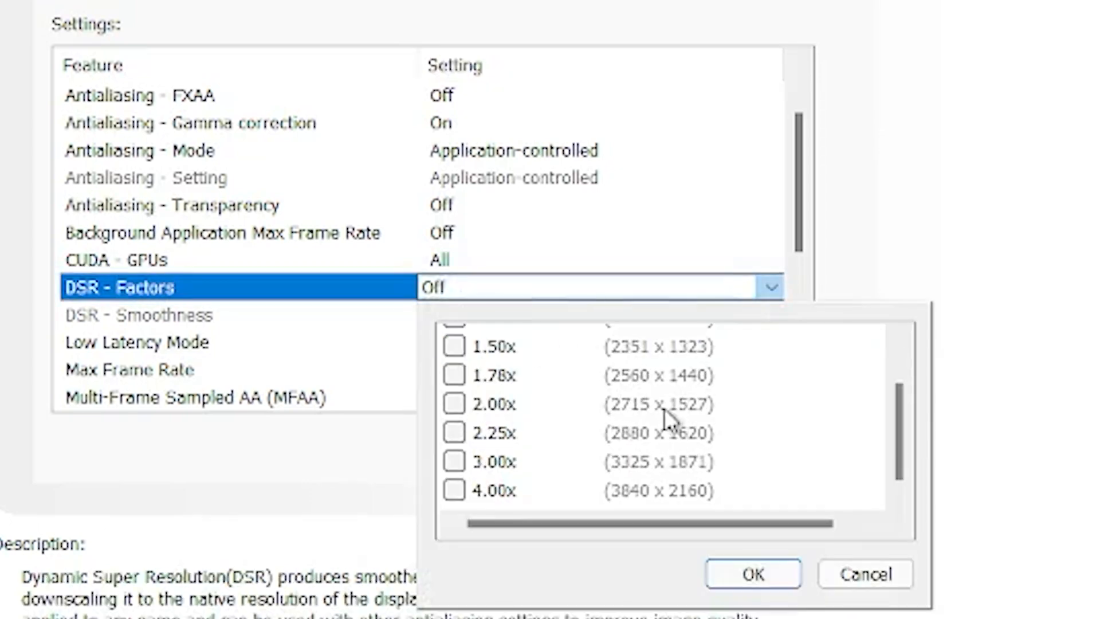
scroll(673, 421, "up", 1)
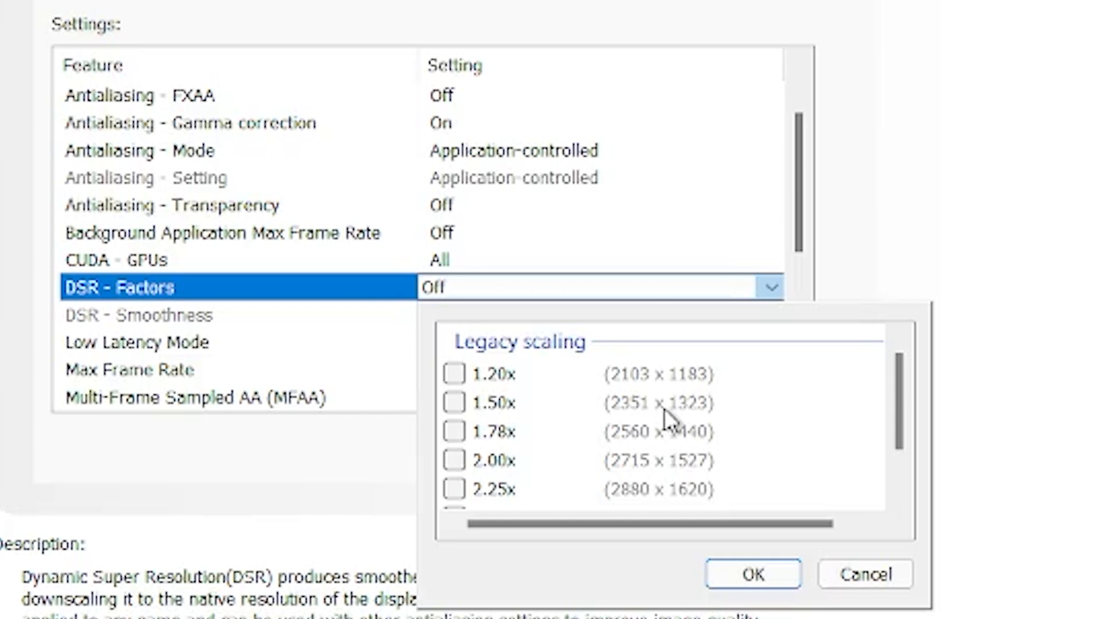
scroll(667, 418, "down", 1)
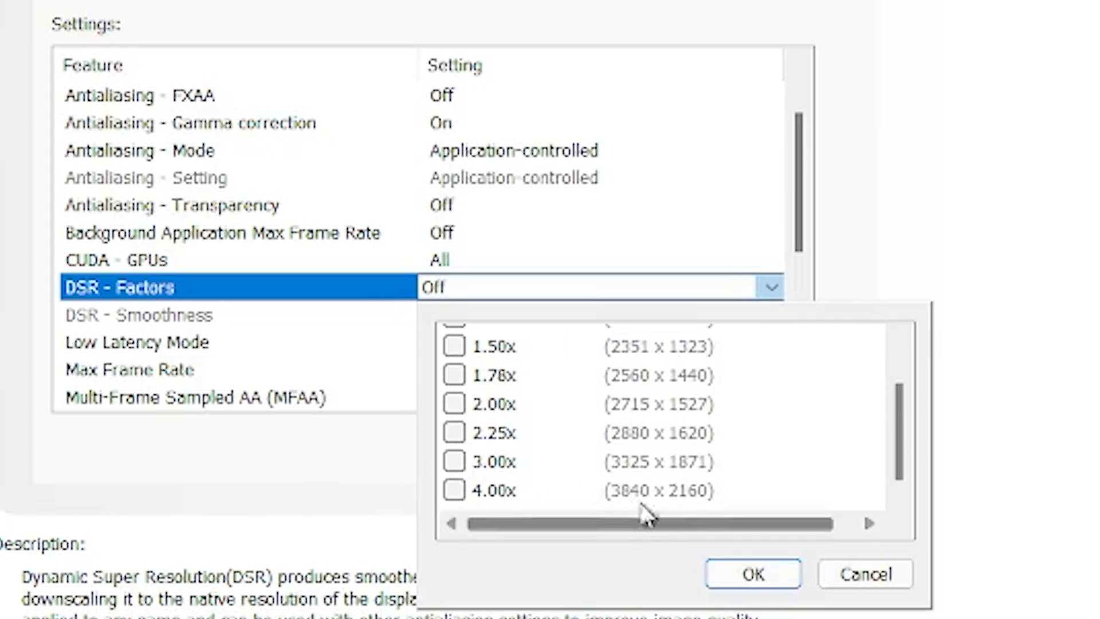
left_click(862, 576)
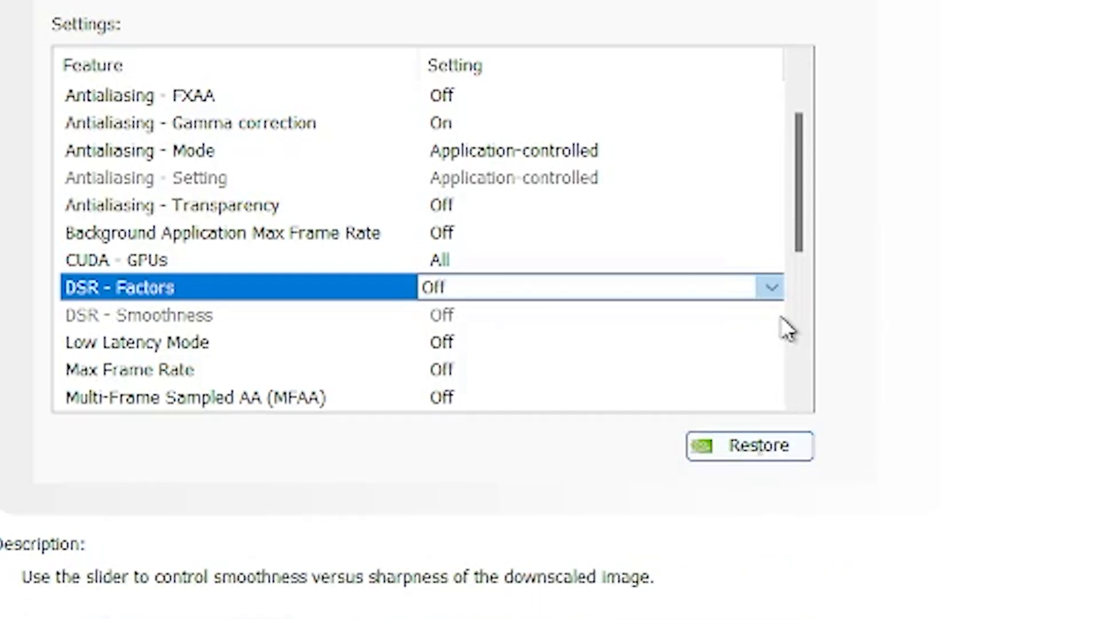
Set Low Latency Mode to Ultra in the global 3D settings
scroll(619, 275, "down", 2)
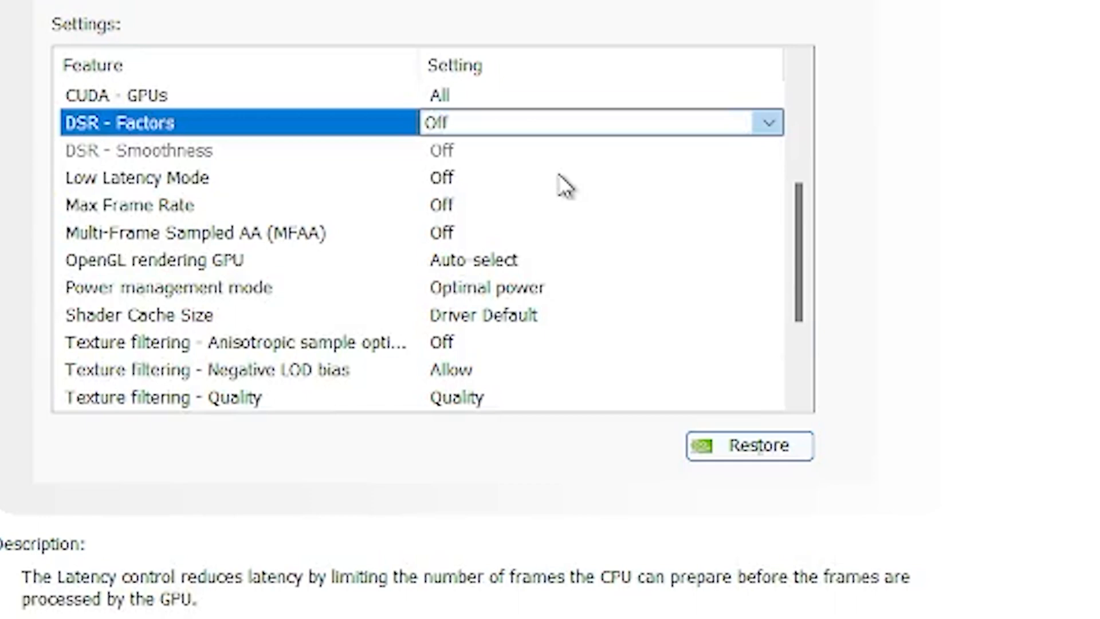
left_click(449, 177)
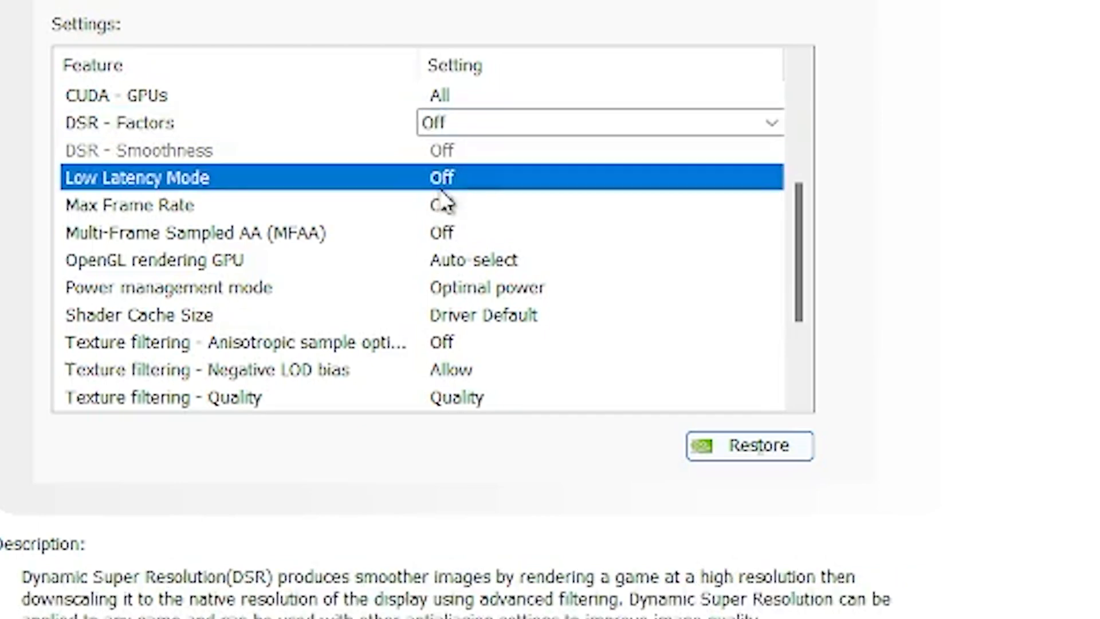
left_click(473, 179)
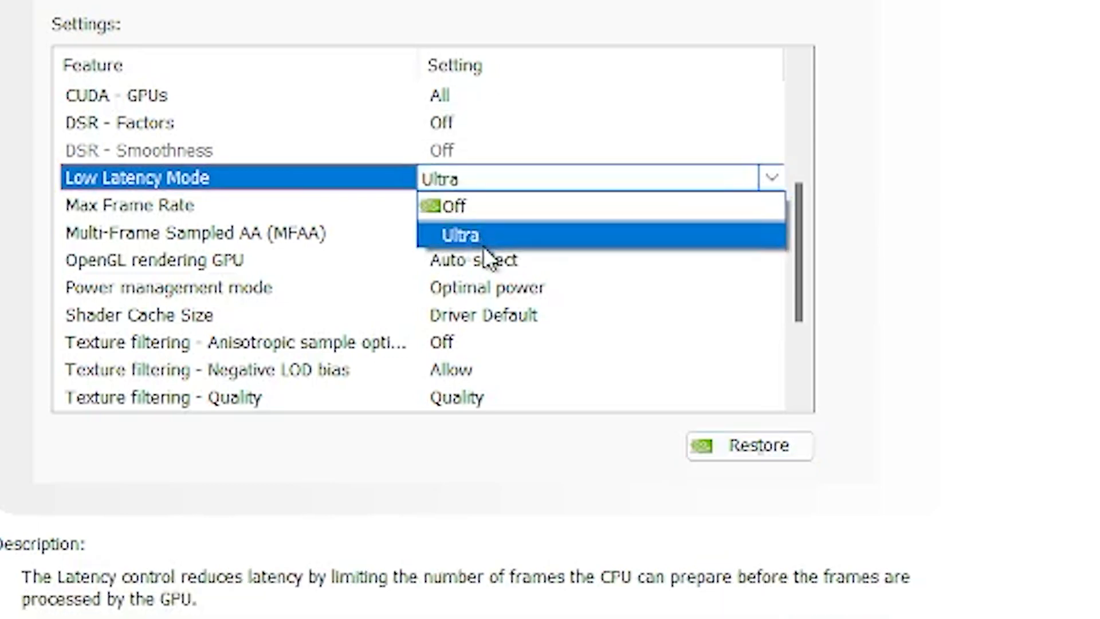
left_click(483, 242)
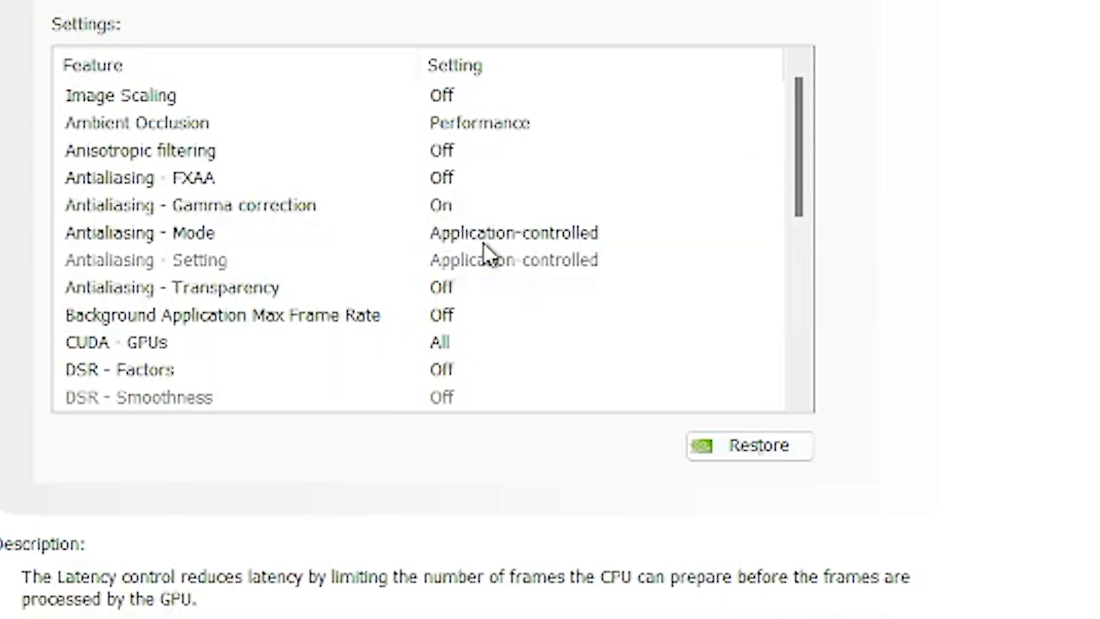
scroll(483, 242, "down", 3)
left_click(481, 243)
left_click(782, 148)
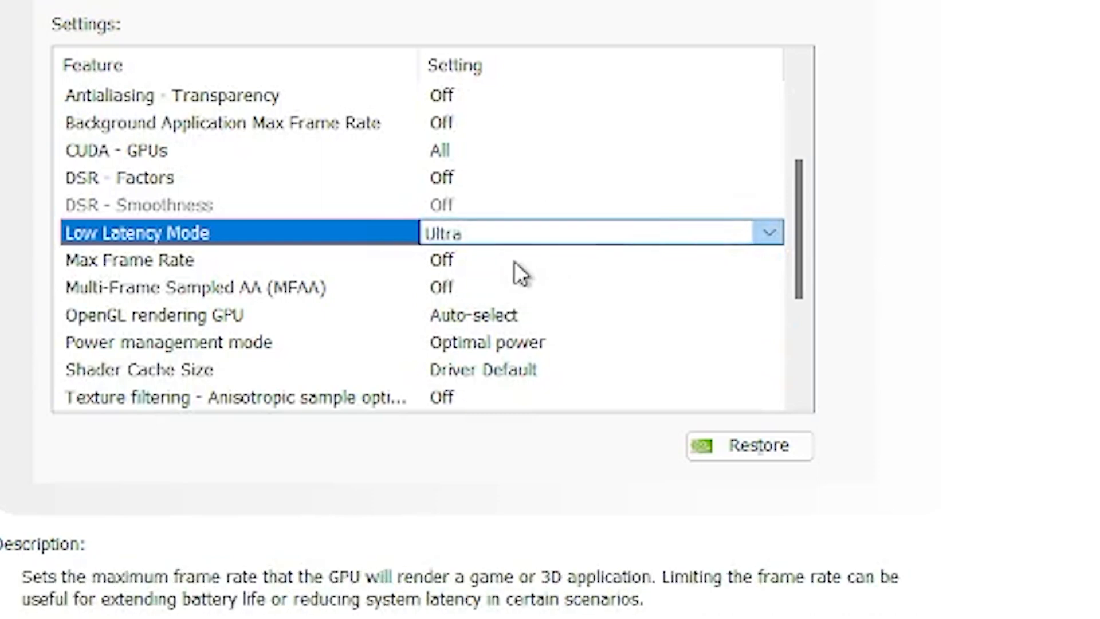
Set the OpenGL rendering GPU to the NVIDIA GeForce GTX 1050 Ti
scroll(393, 281, "down", 1)
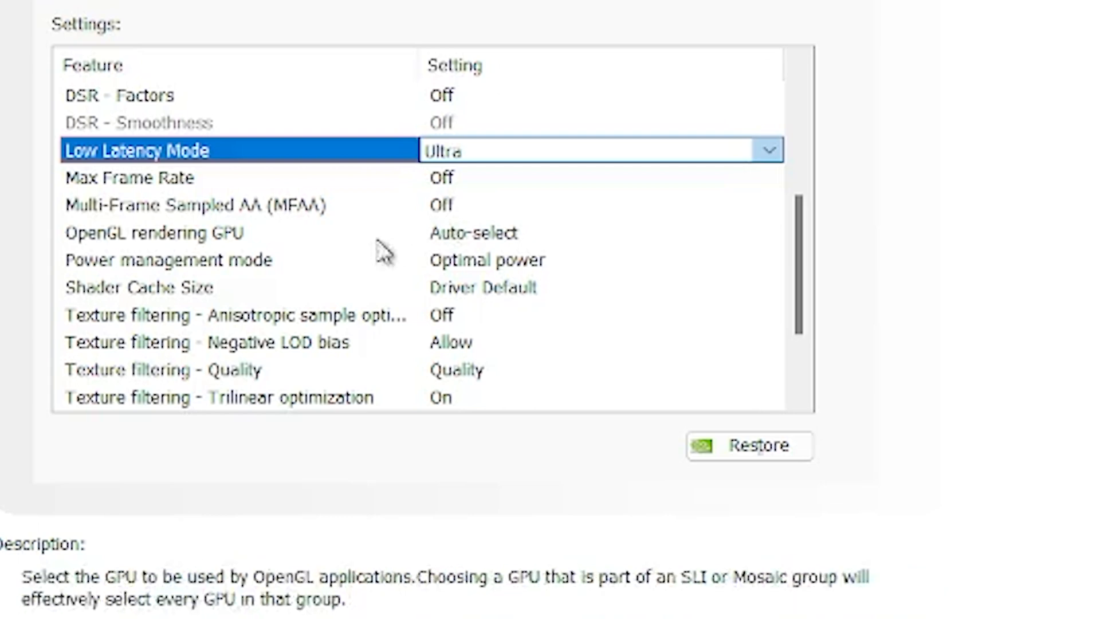
left_click(470, 230)
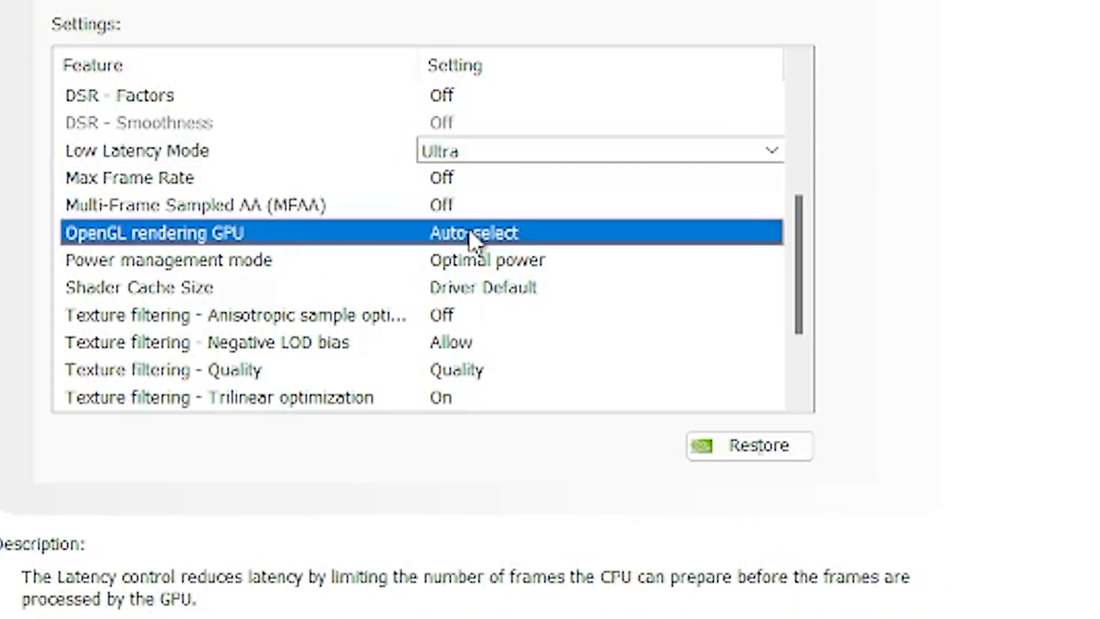
left_click(469, 229)
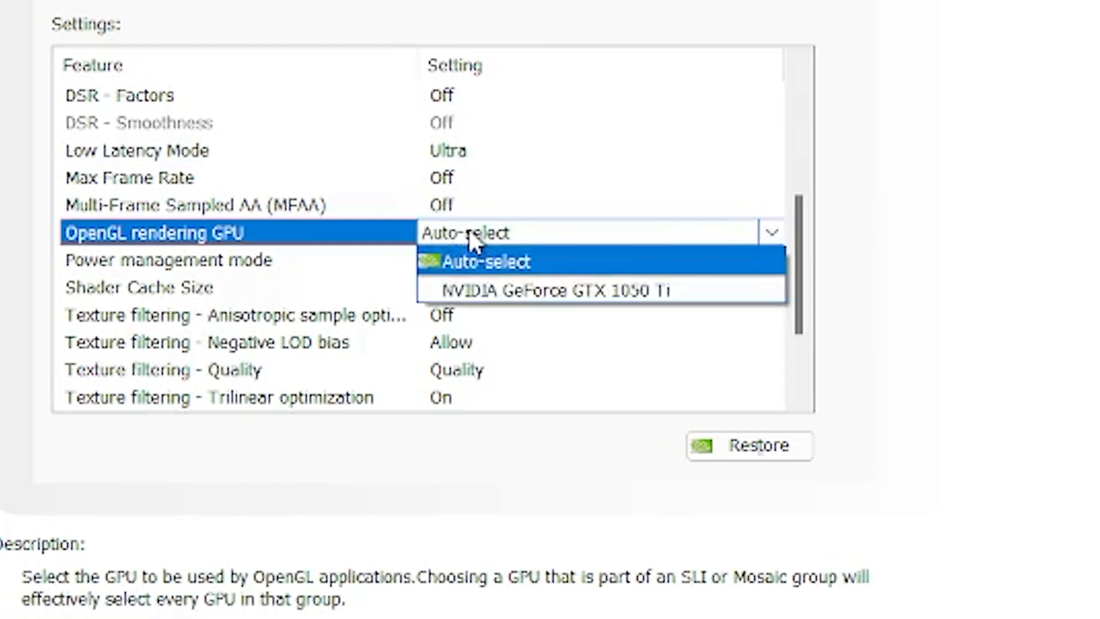
left_click(602, 291)
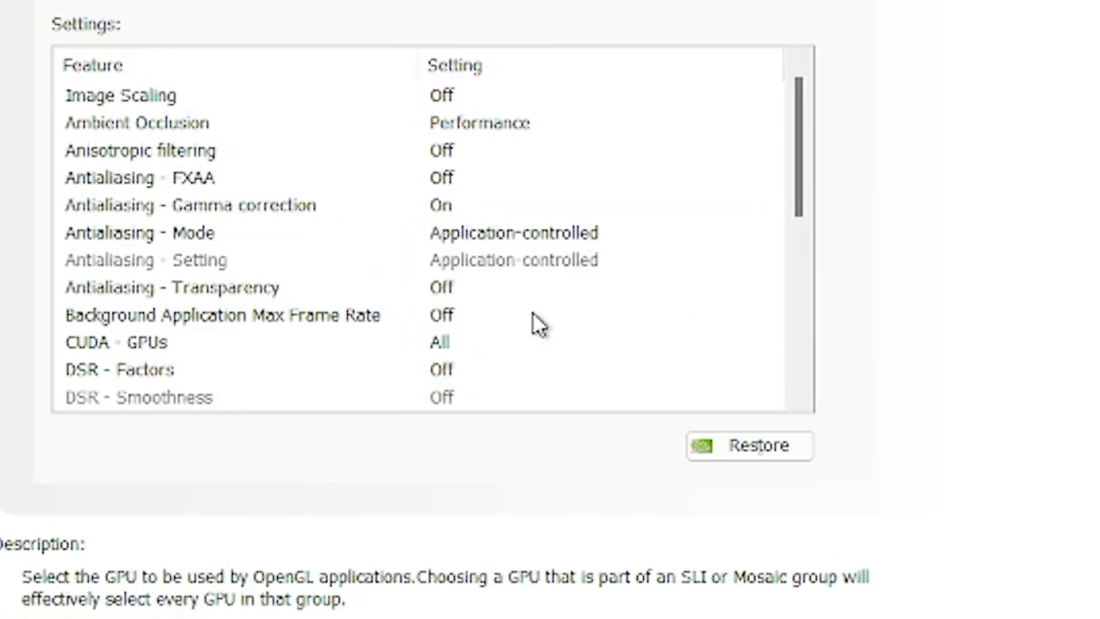
Set Power management mode to Prefer maximum performance in the global 3D settings
scroll(533, 286, "down", 3)
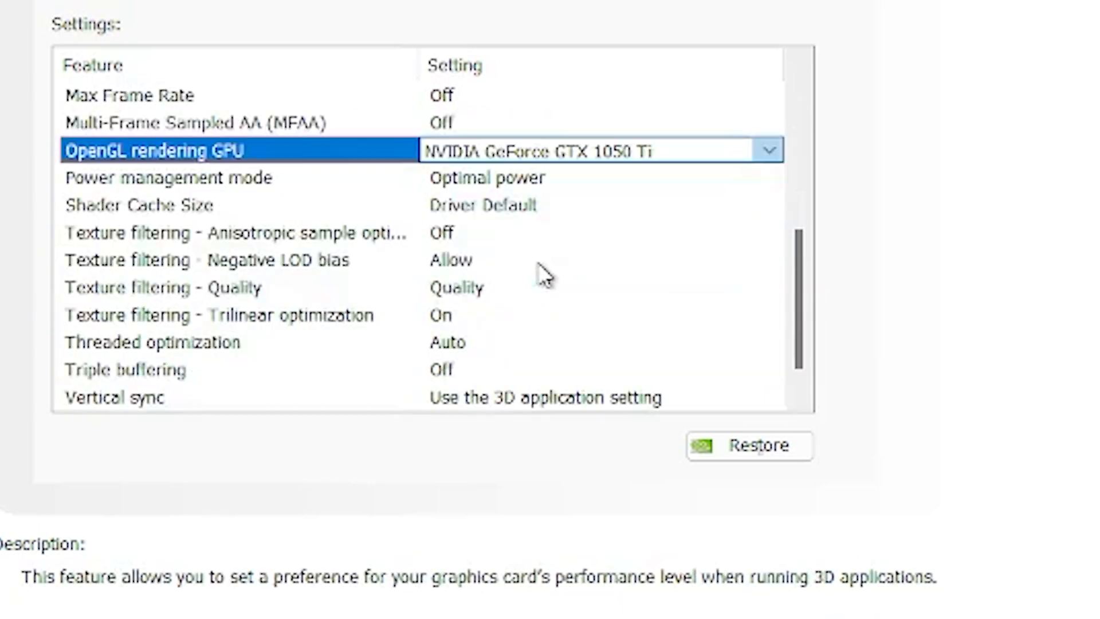
left_click(549, 181)
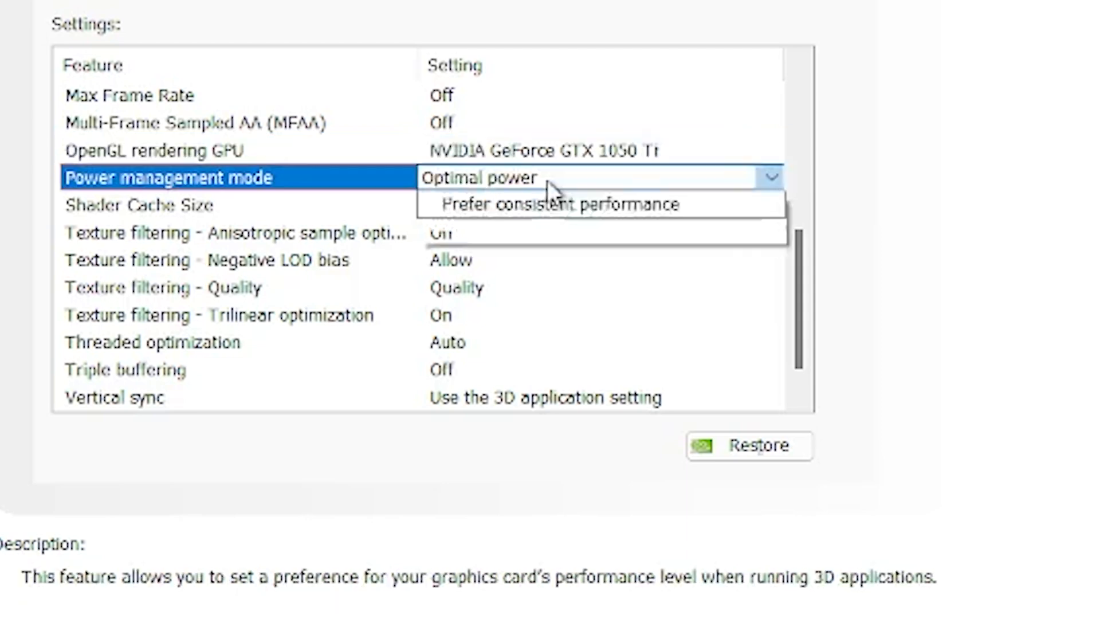
left_click(548, 182)
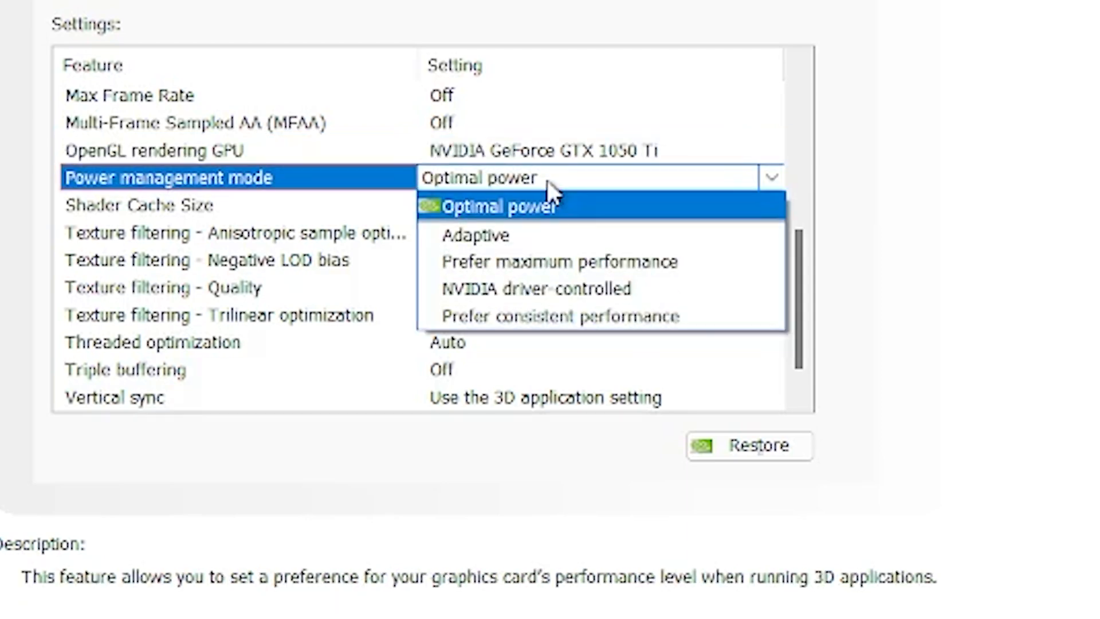
left_click(545, 264)
scroll(539, 269, "up", 5)
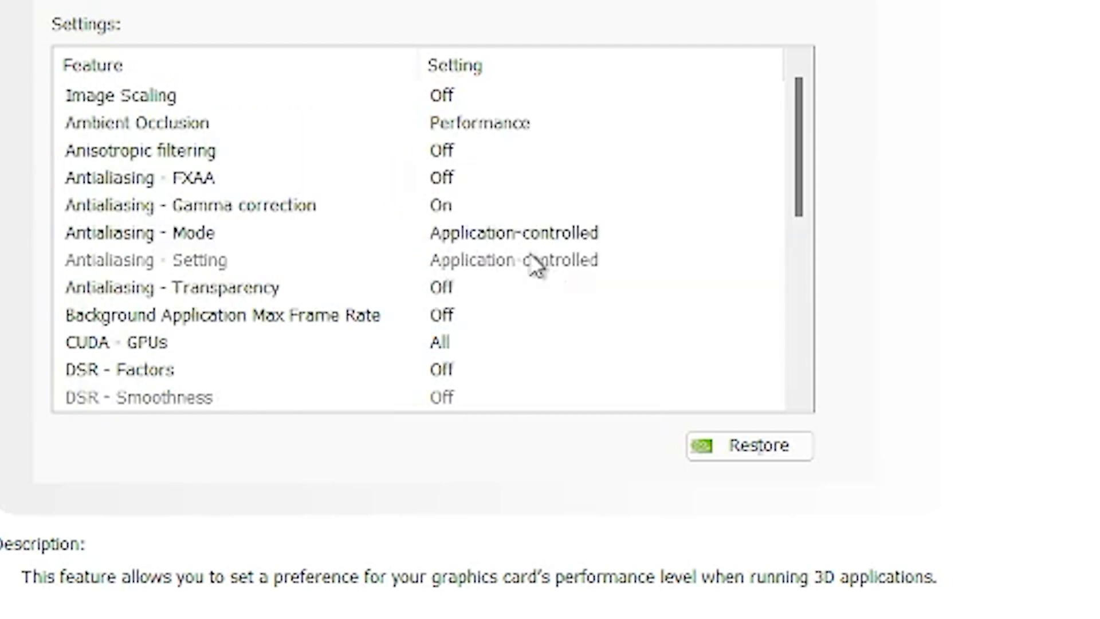
scroll(536, 264, "down", 2)
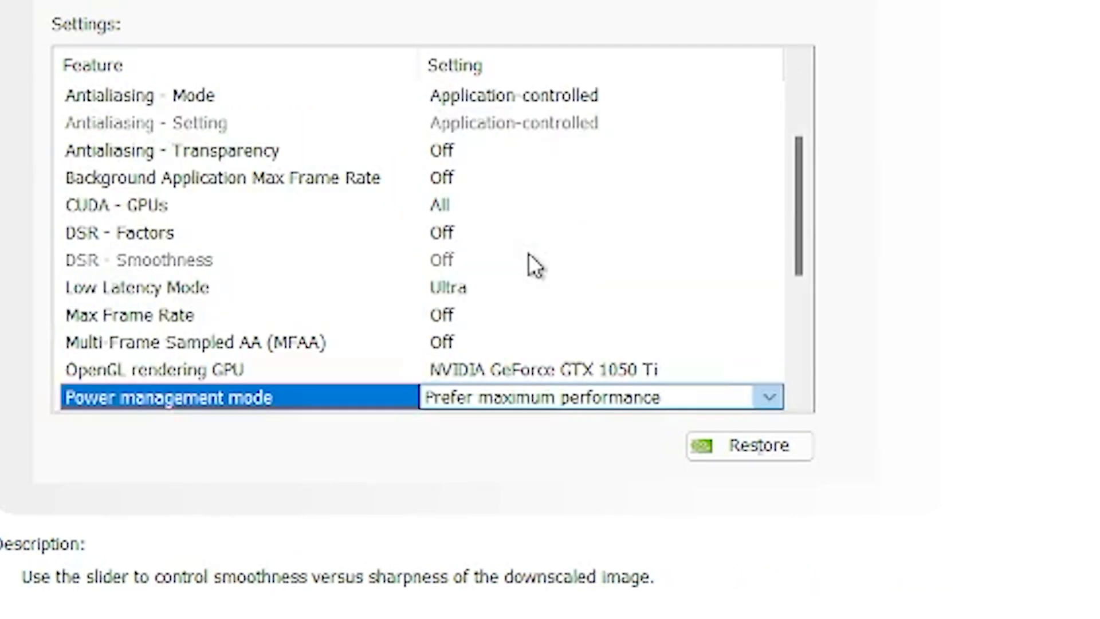
Set Texture filtering - Quality to High performance in the global 3D settings
scroll(453, 287, "down", 2)
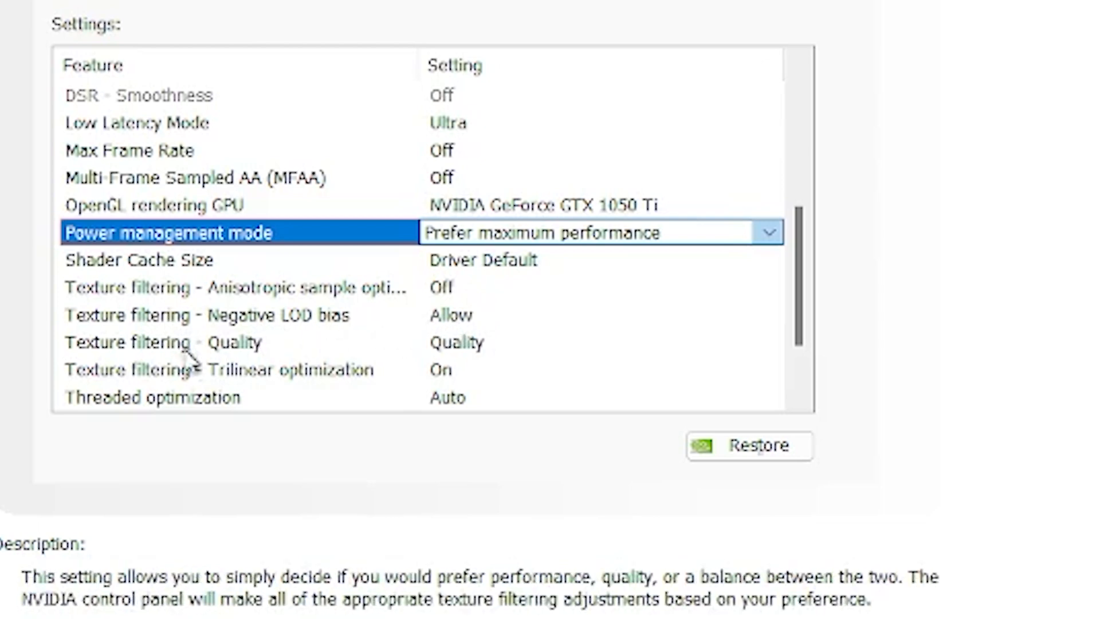
left_click(481, 345)
left_click(482, 345)
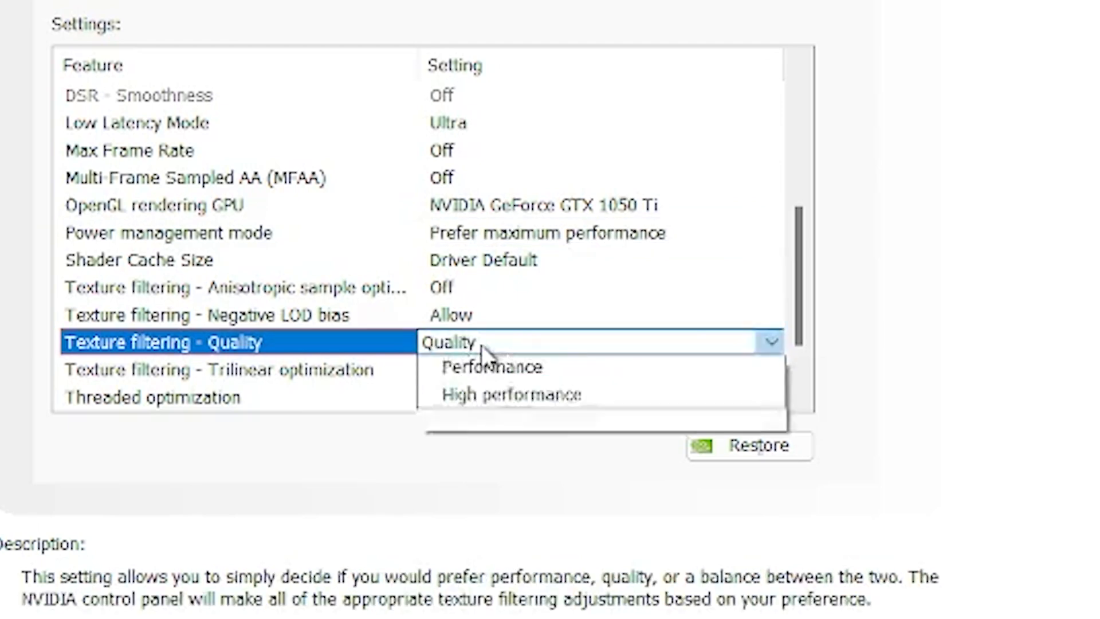
left_click(518, 456)
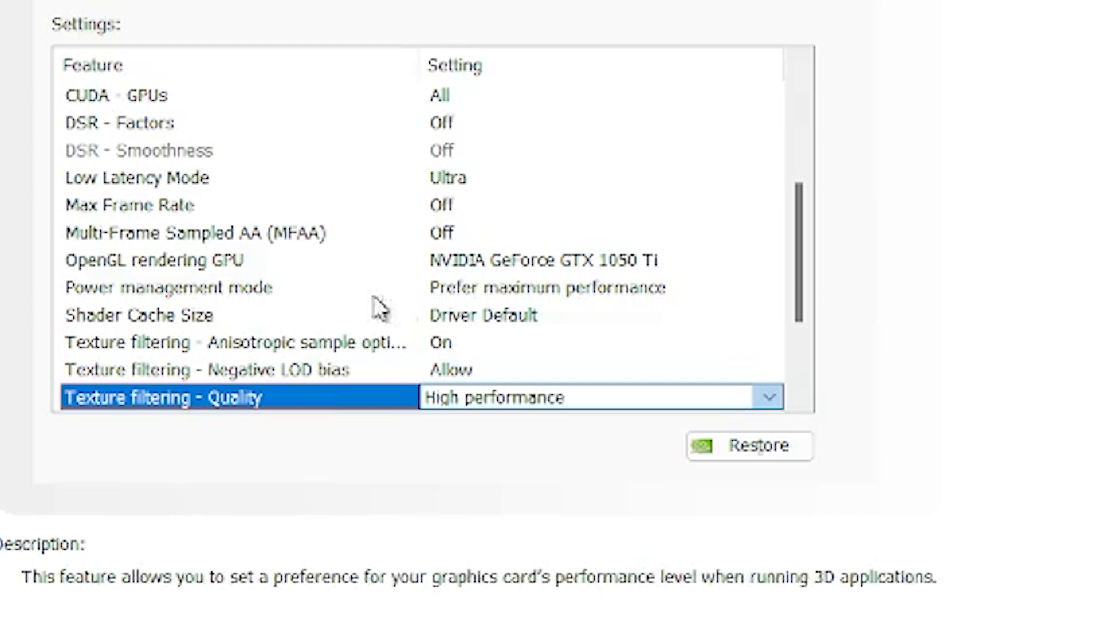
Review the remaining global 3D settings and apply the changes
scroll(395, 310, "down", 2)
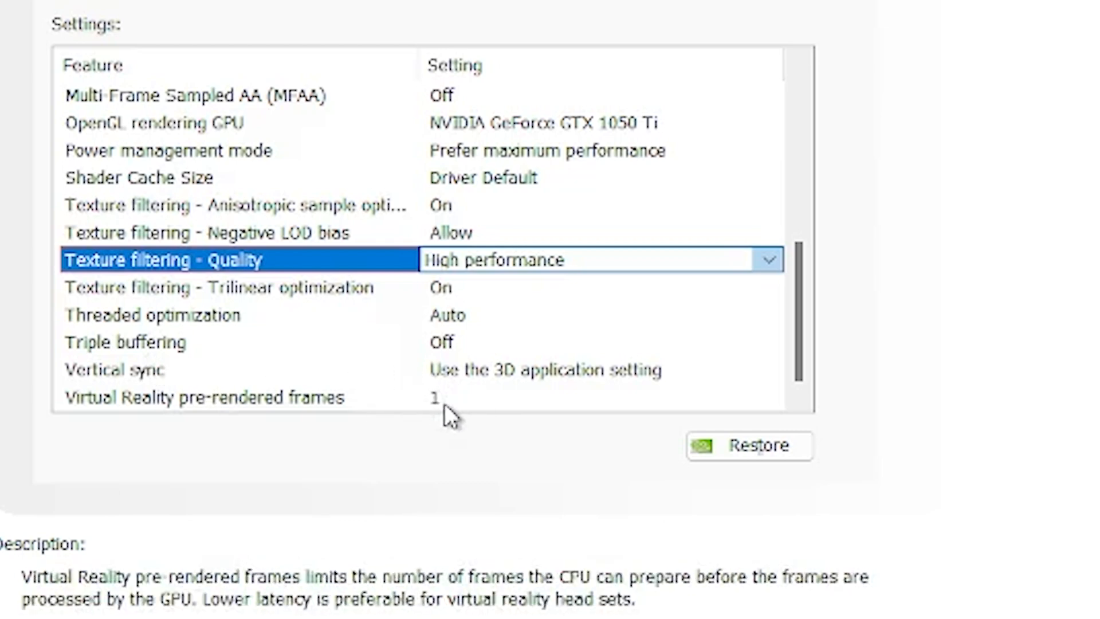
scroll(467, 309, "up", 1)
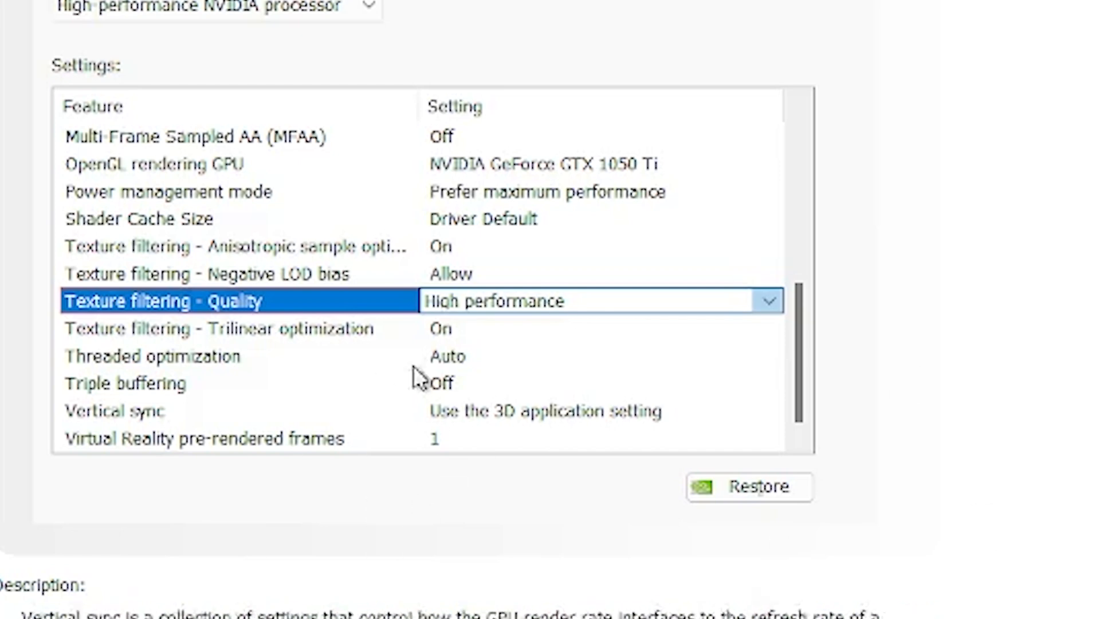
scroll(404, 363, "up", 5)
left_click(830, 506)
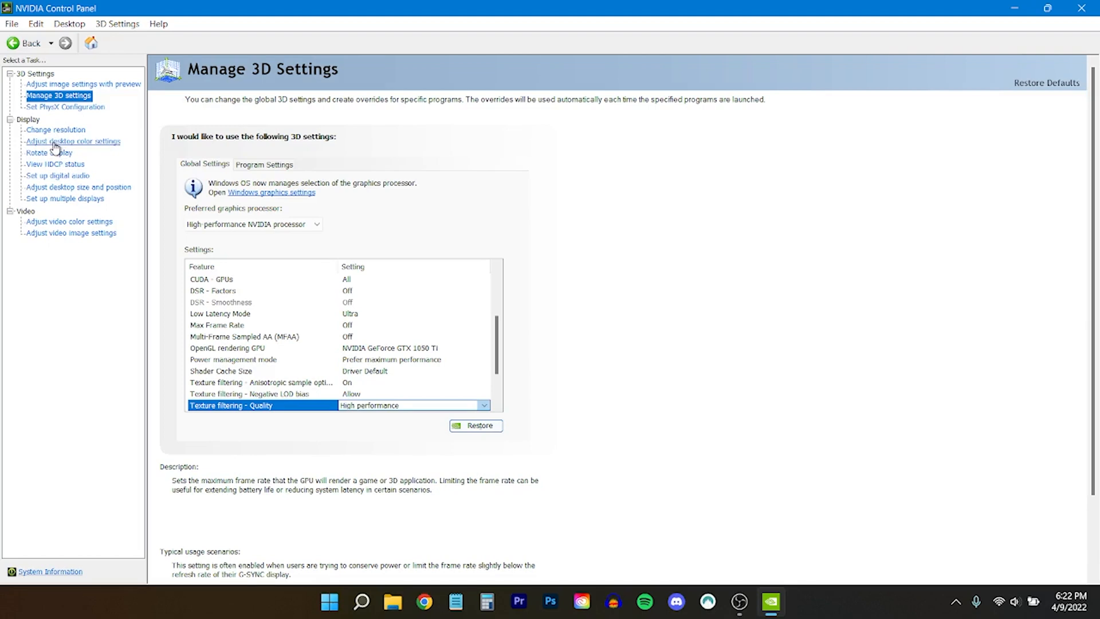
Open the desktop color settings and compare reference images 1, 2 and 3, returning to image 1
left_click(55, 143)
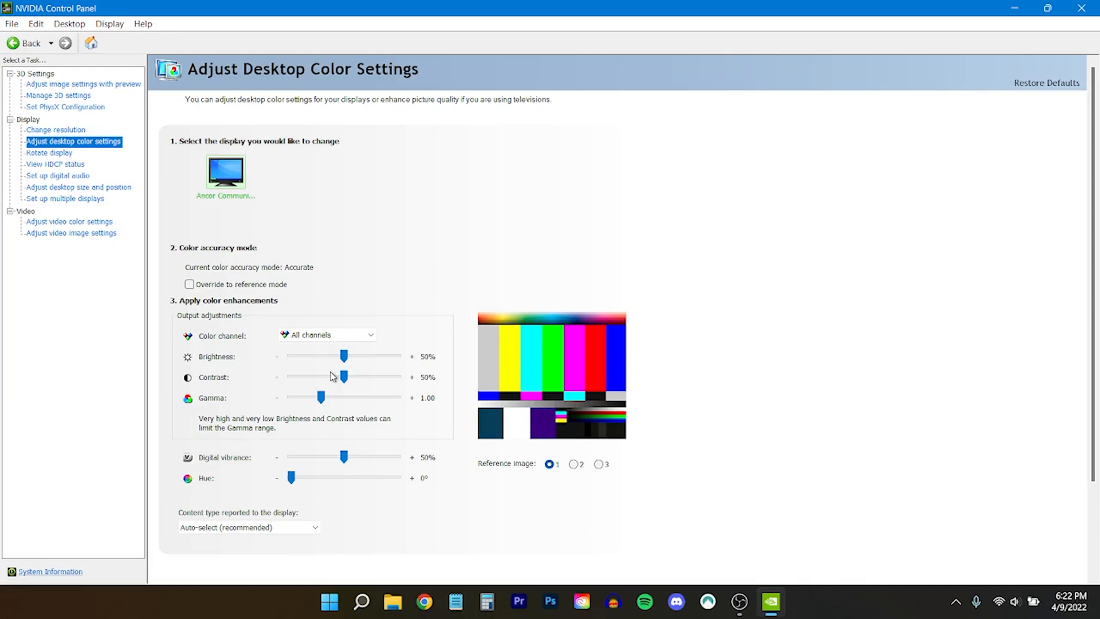
left_click(574, 464)
left_click(599, 465)
left_click(550, 464)
left_click(573, 464)
left_click(599, 465)
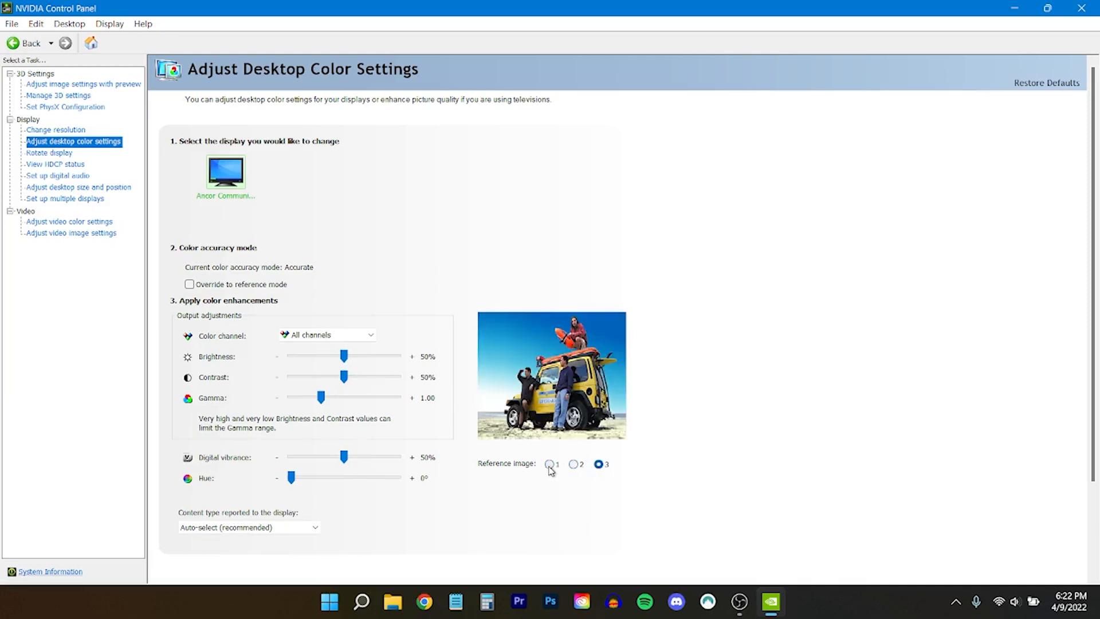
left_click(550, 465)
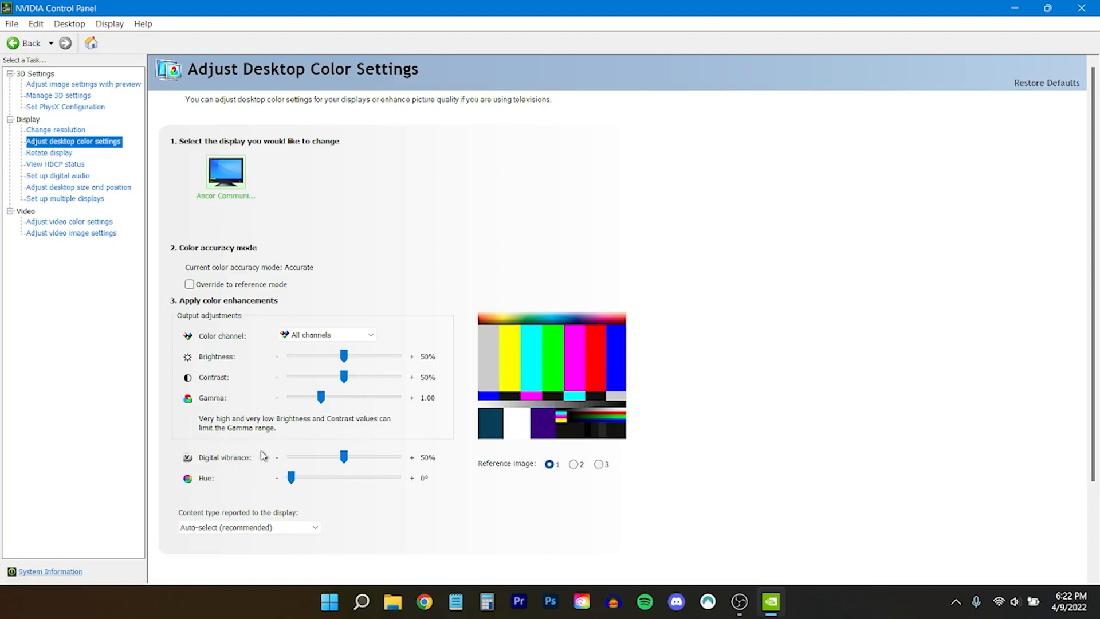
Set the display's Digital vibrance to 55%
mouse_move(344, 460)
left_mouse_down()
mouse_move(420, 458)
mouse_move(349, 457)
left_mouse_up()
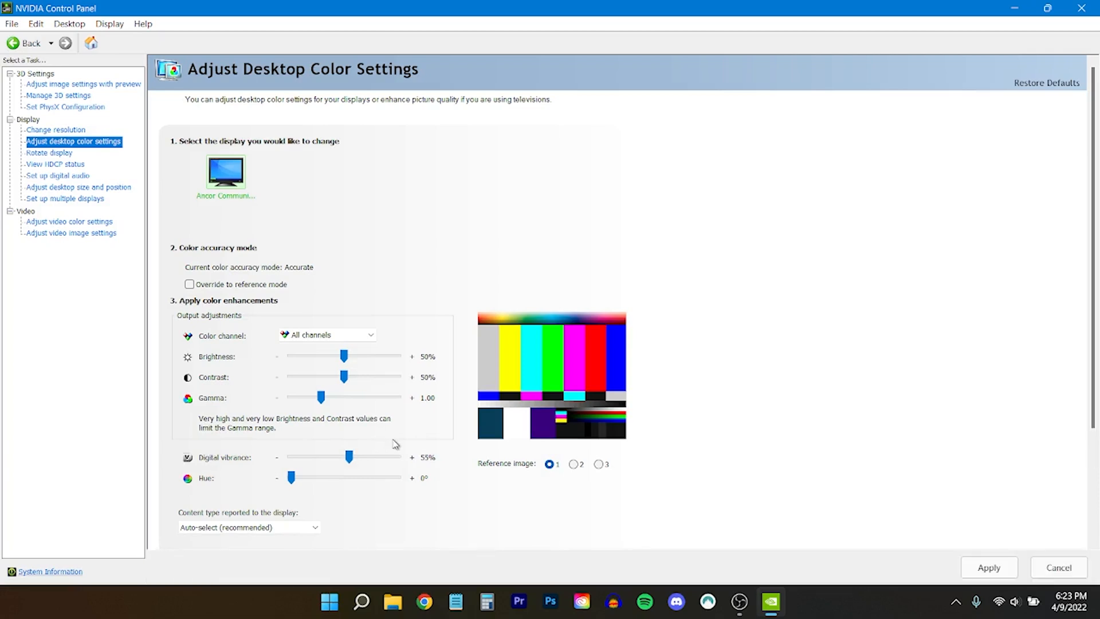